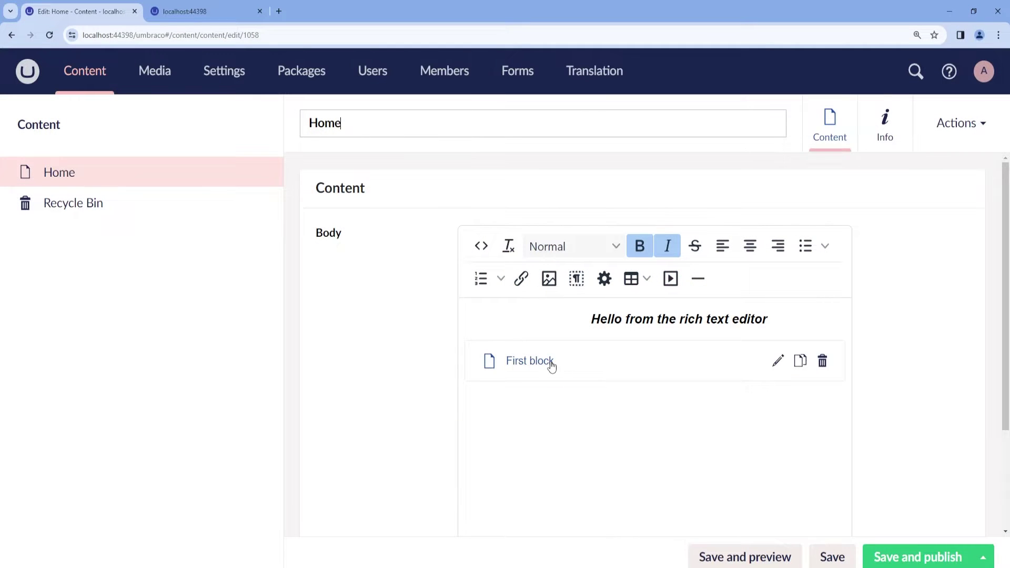
- Open the First block, view the Headers entries in its Normal format dropdown, and close the panel
left_click(551, 363)
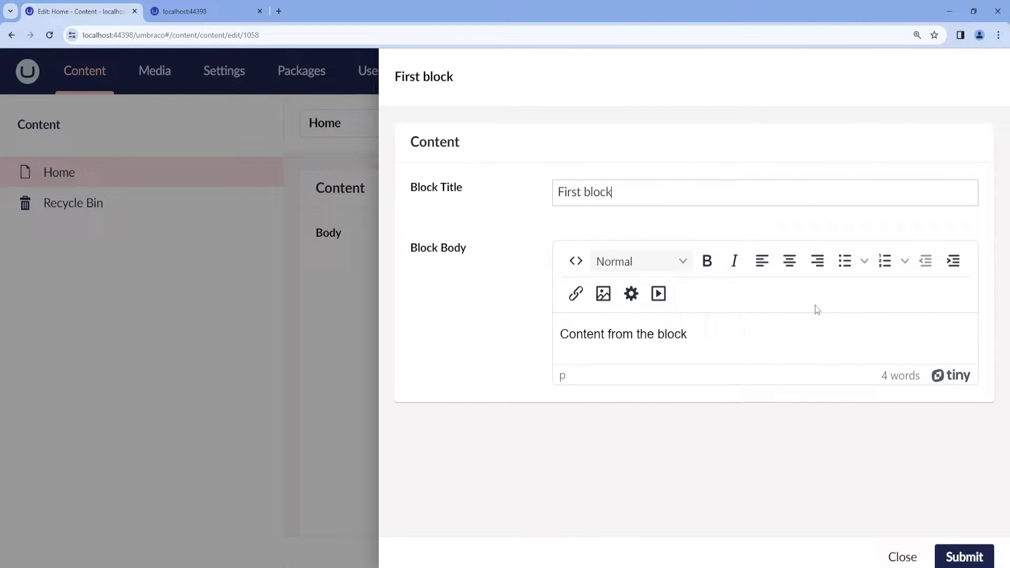
left_click(642, 269)
mouse_move(648, 295)
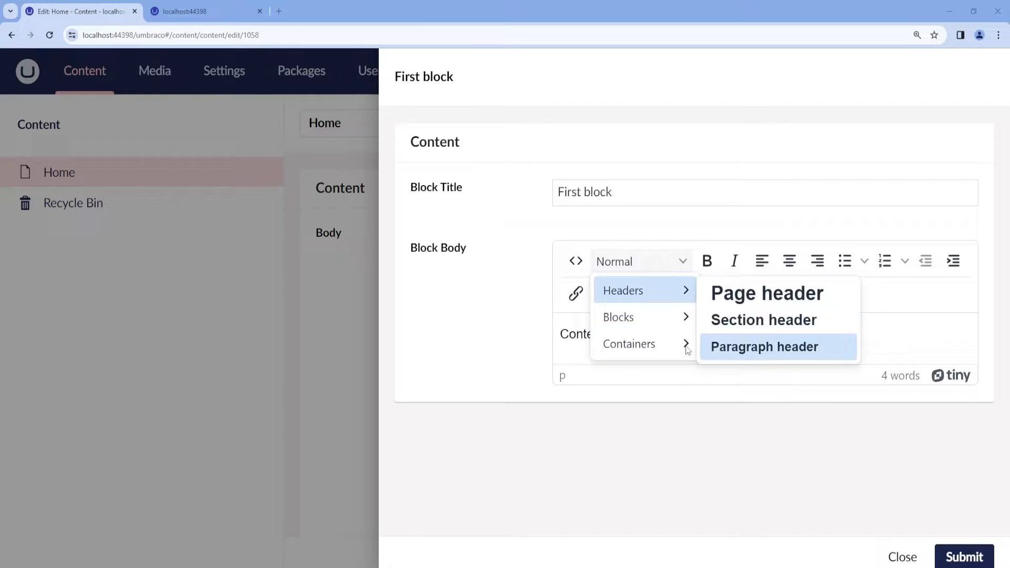
left_click(911, 558)
left_click(912, 558)
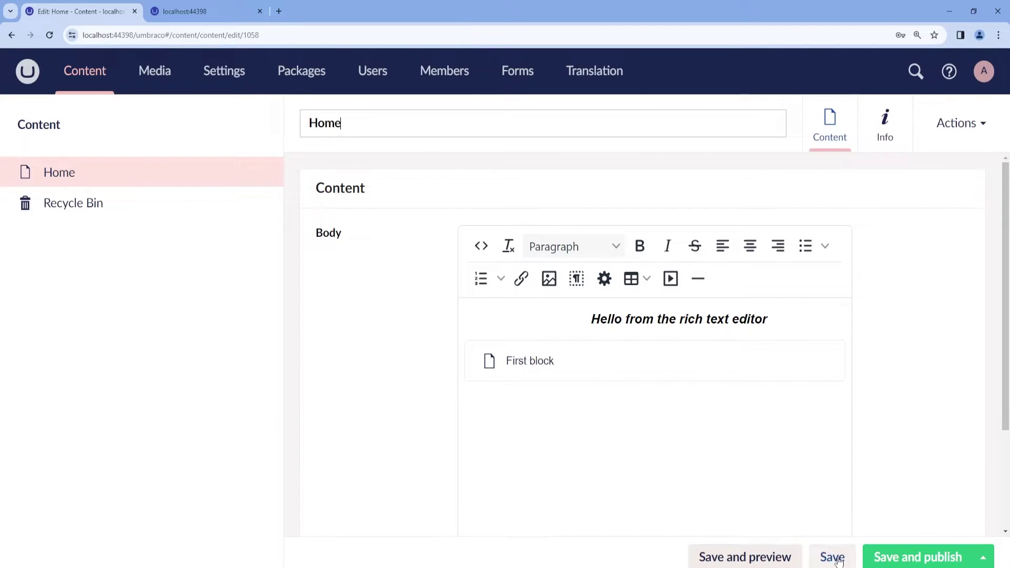
- Go to the Settings section, discarding the Home page's unsaved changes
left_click(223, 73)
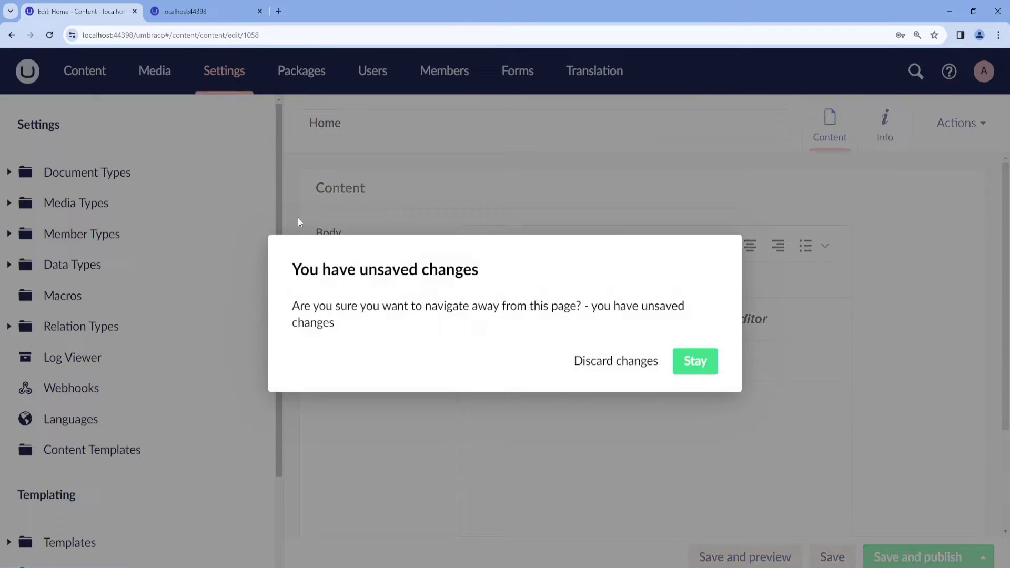
left_click(621, 363)
scroll(109, 293, "down", 2)
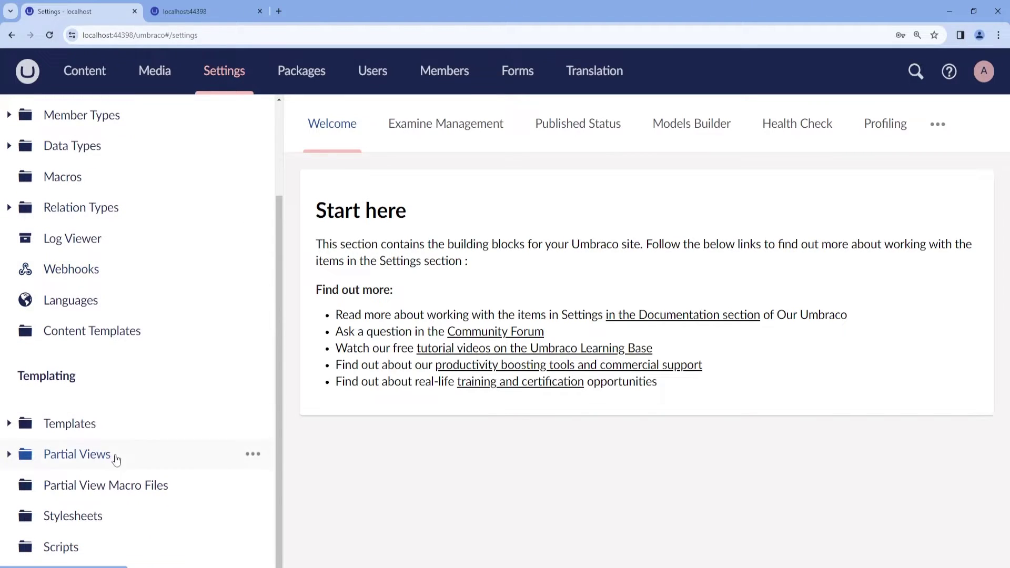
- Create a new Rich Text Editor stylesheet named RTEstyles under Stylesheets
mouse_move(37, 523)
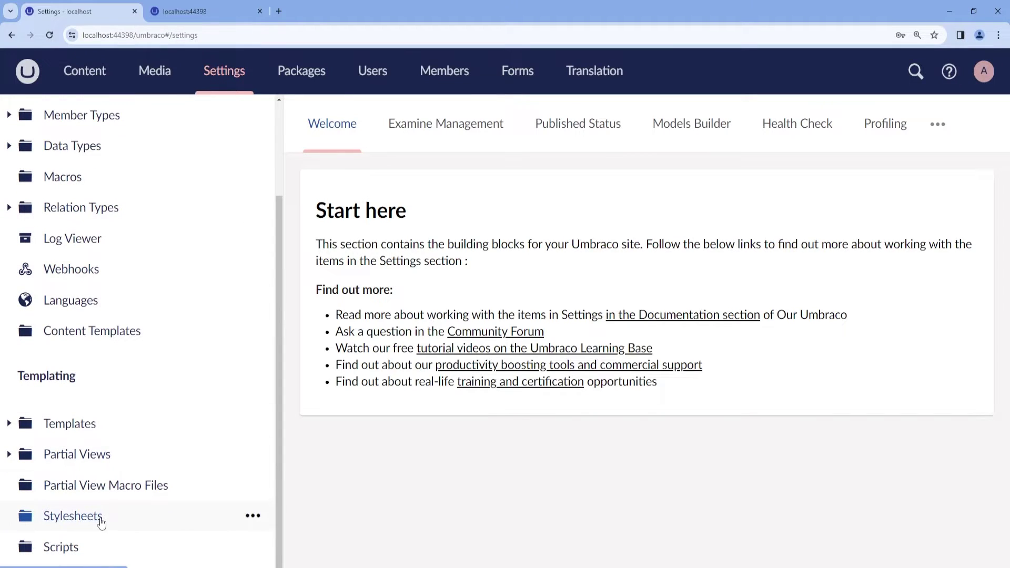
left_click(255, 519)
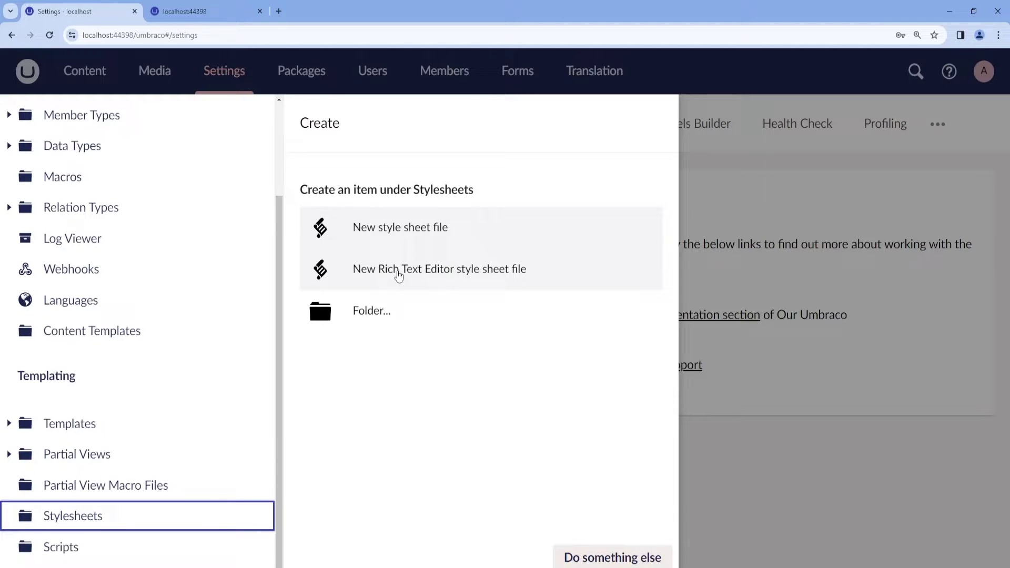
left_click(503, 282)
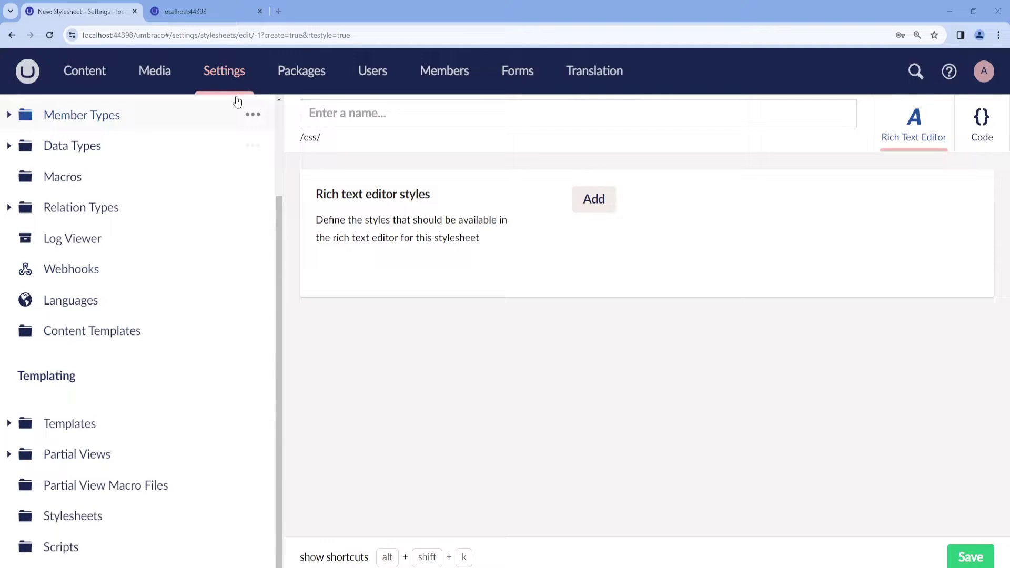
type("R")
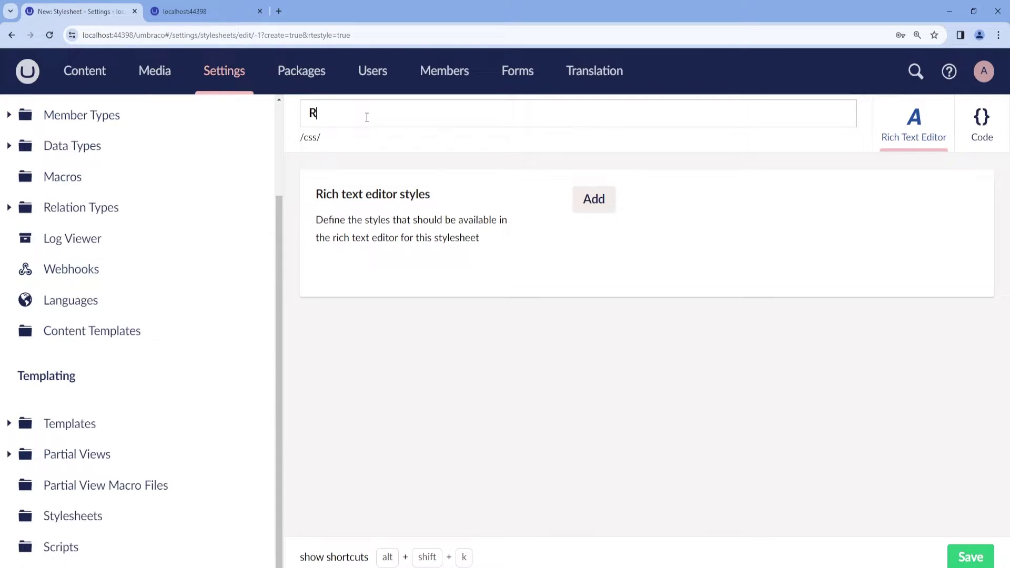
type("TEstyles")
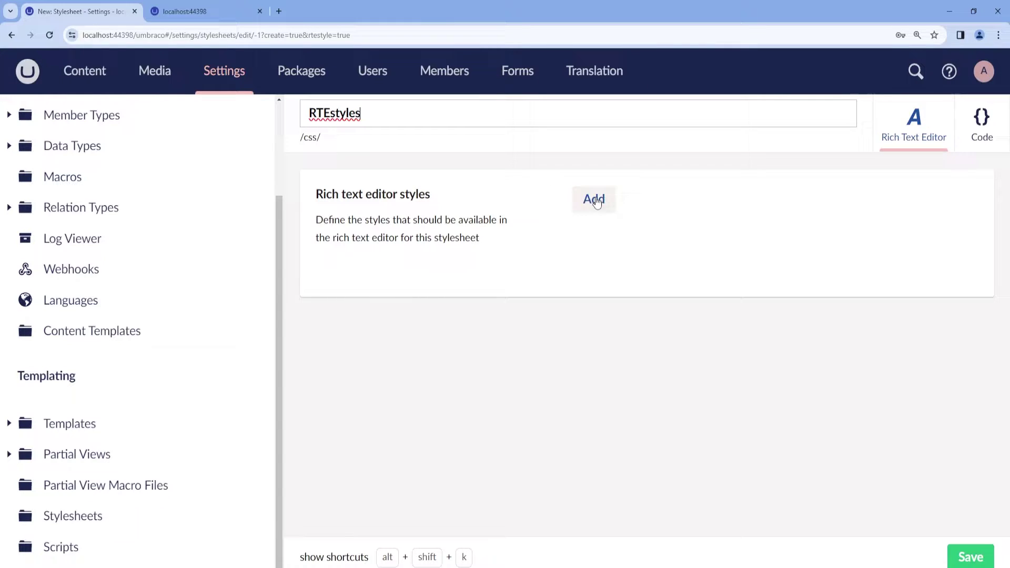
left_click_drag(379, 196, 575, 209)
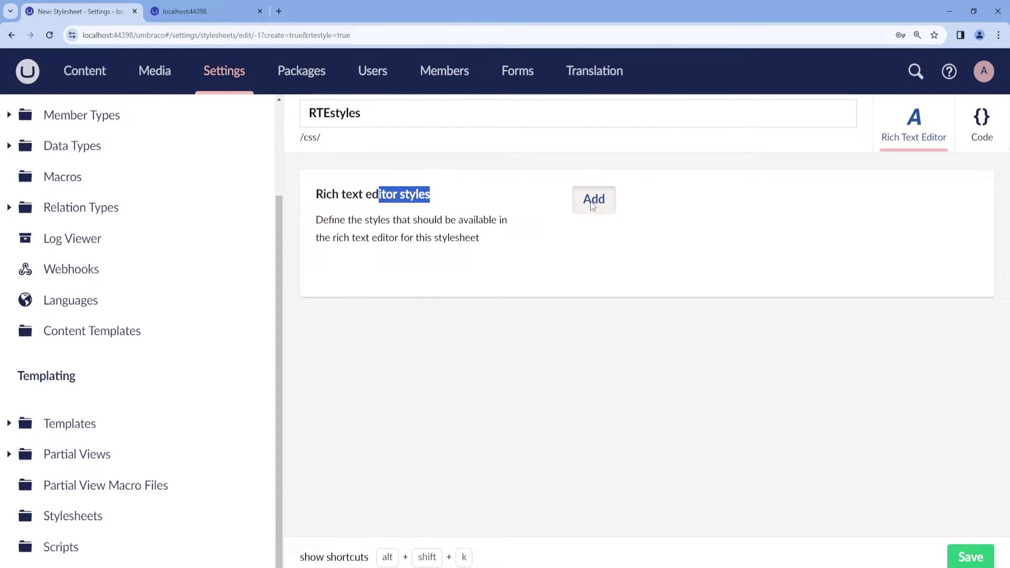
- Add a GradientText style with selector .gradientText, 150% font size and a pink linear gradient
left_click(592, 200)
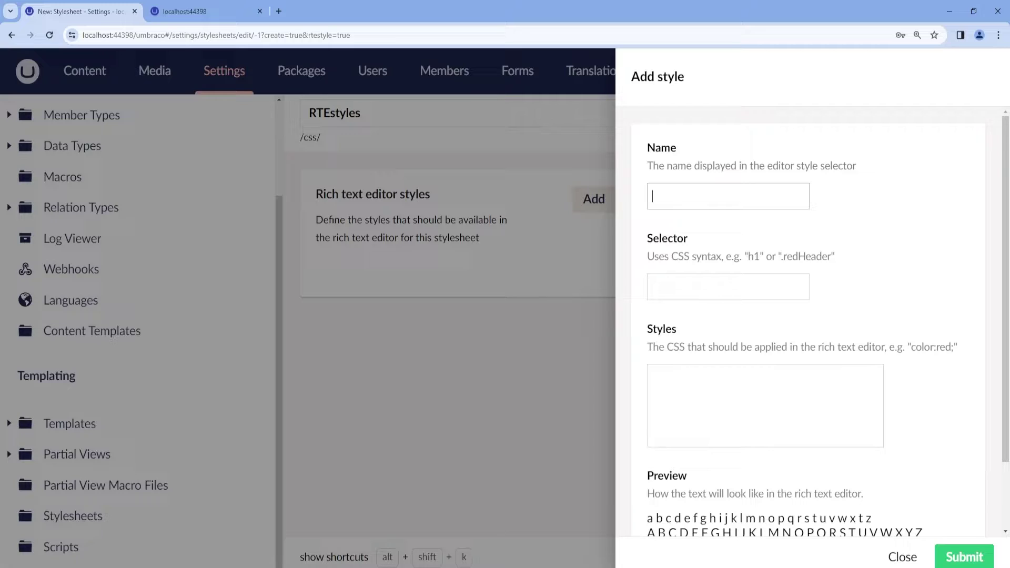
type("GradientText")
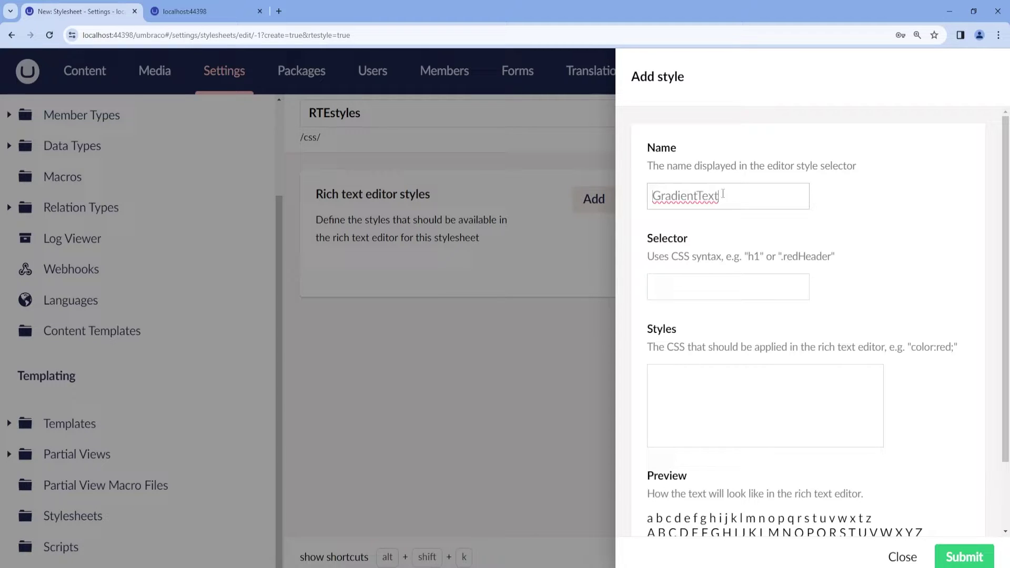
left_click(697, 284)
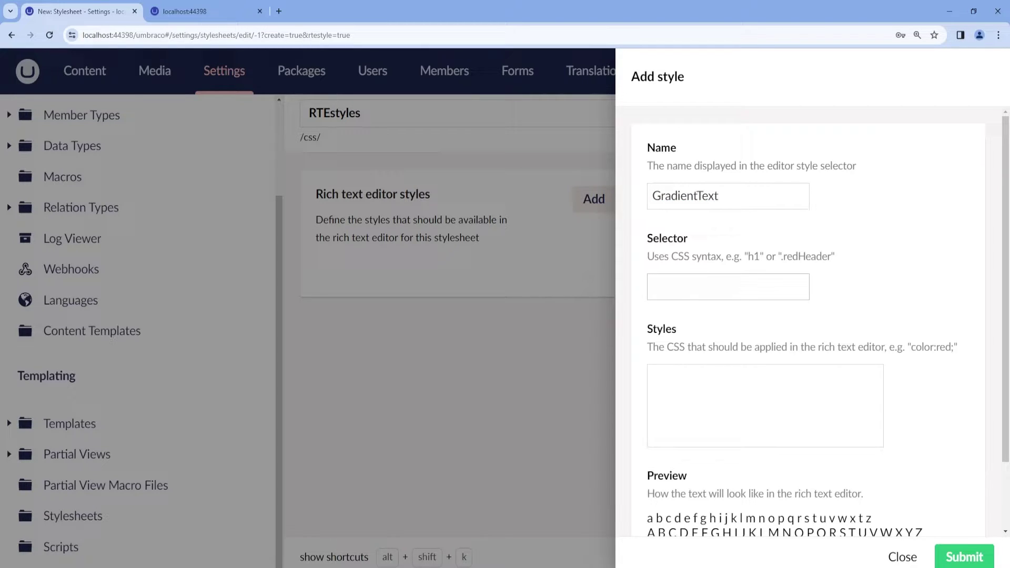
type(".gradientText")
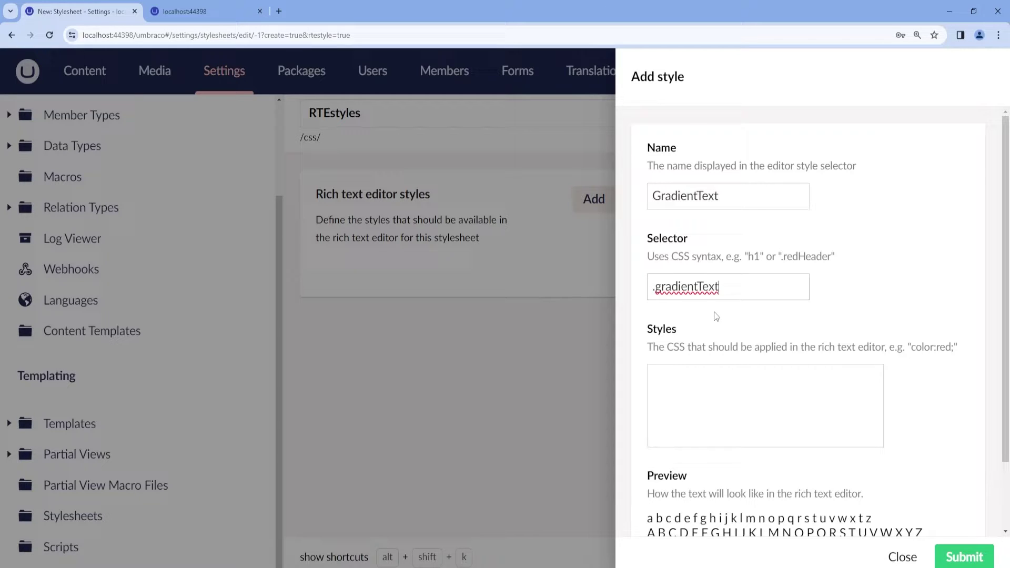
left_click(727, 395)
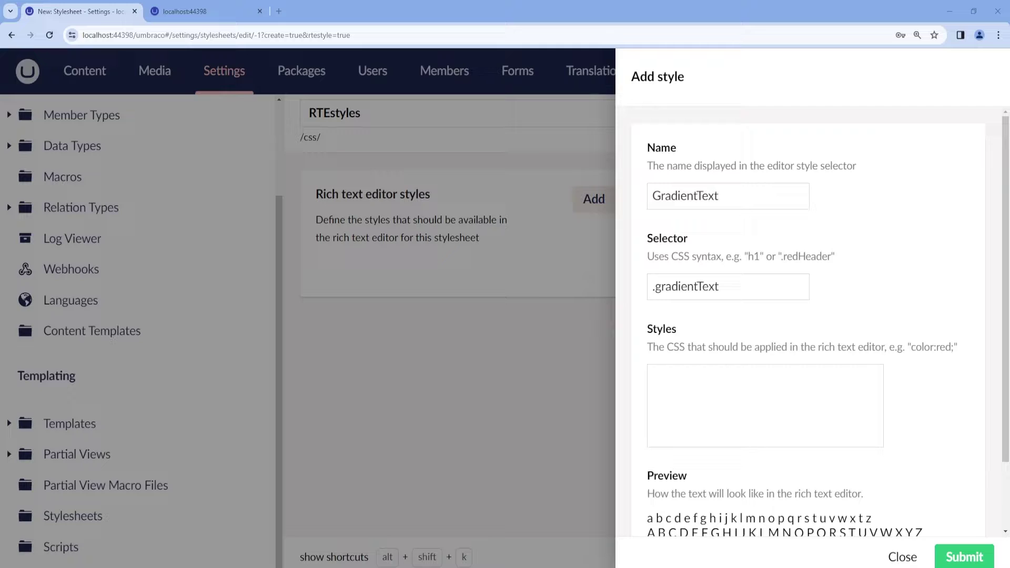
type("font-size: 150%; background: linear-gradient(90deg, #D6204E, #f3cbc3);")
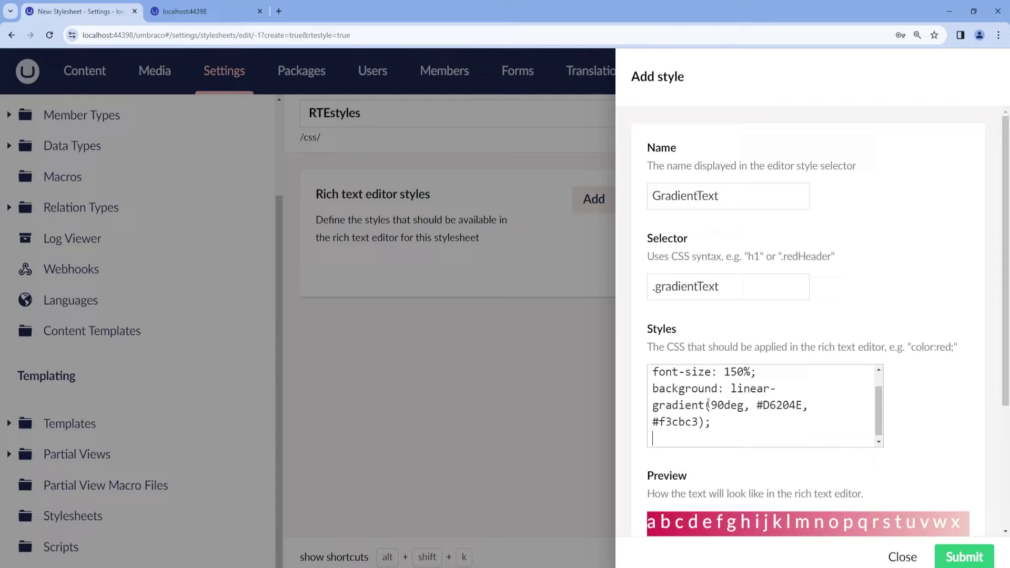
scroll(852, 456, "down", 3)
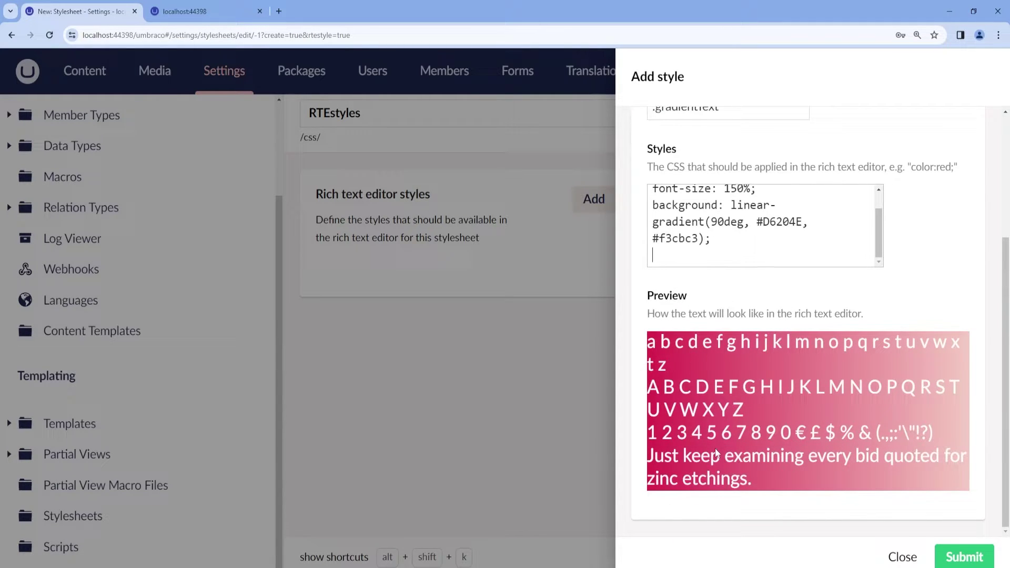
scroll(787, 415, "up", 3)
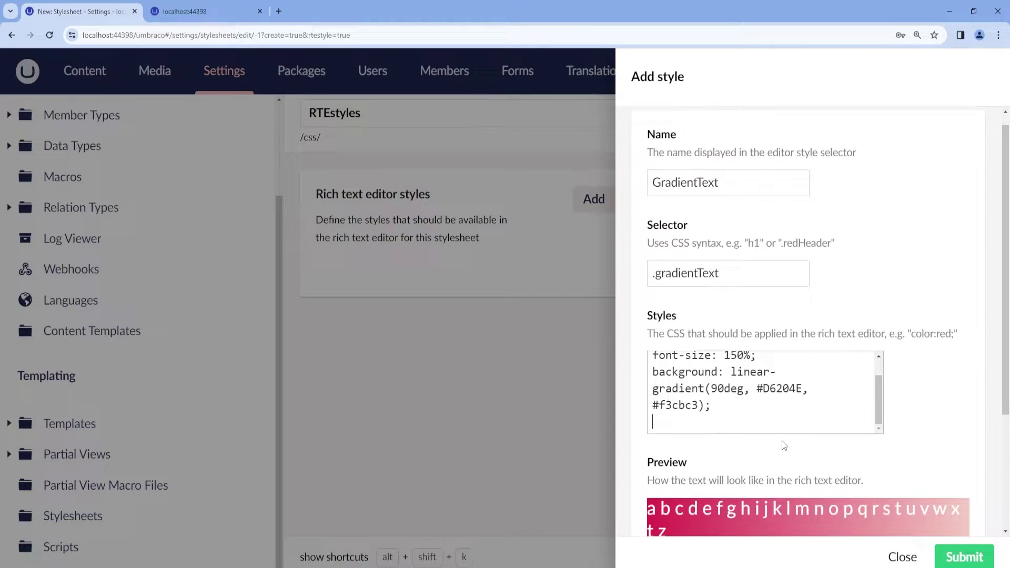
scroll(795, 451, "down", 3)
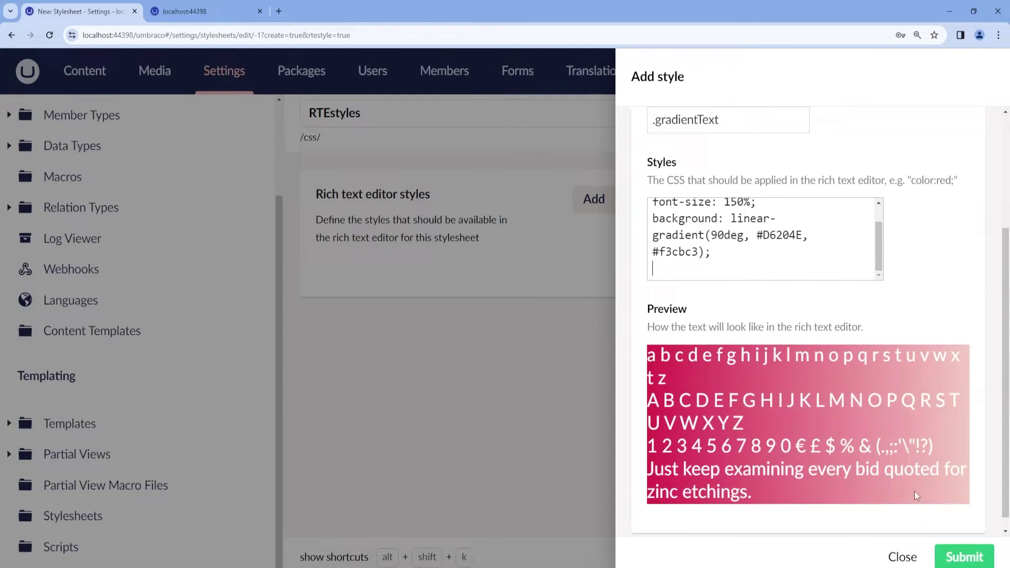
left_click(975, 557)
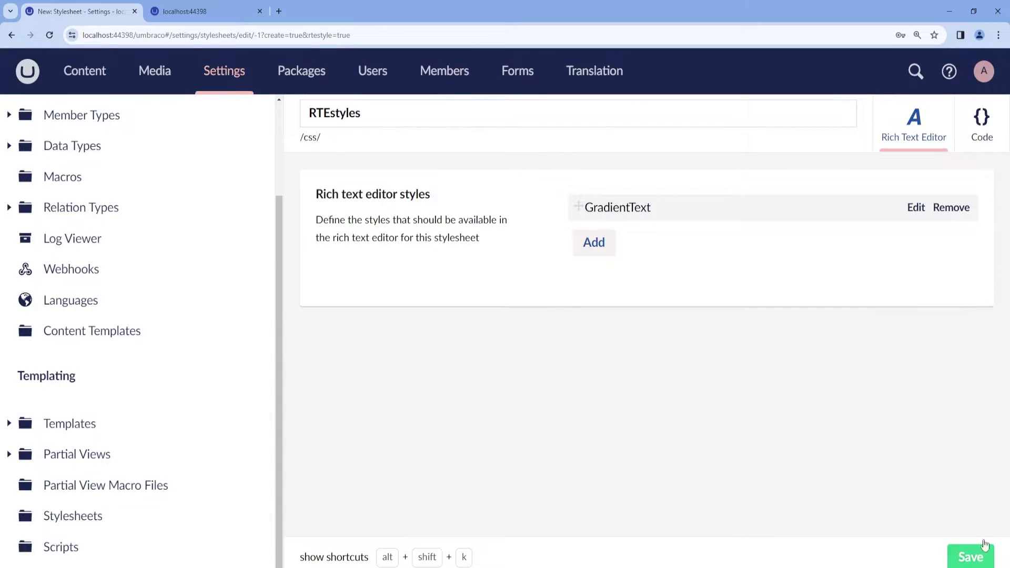
- Review the generated .gradientText rule in the Code view and save the stylesheet as RTEstyles.css
left_click(981, 139)
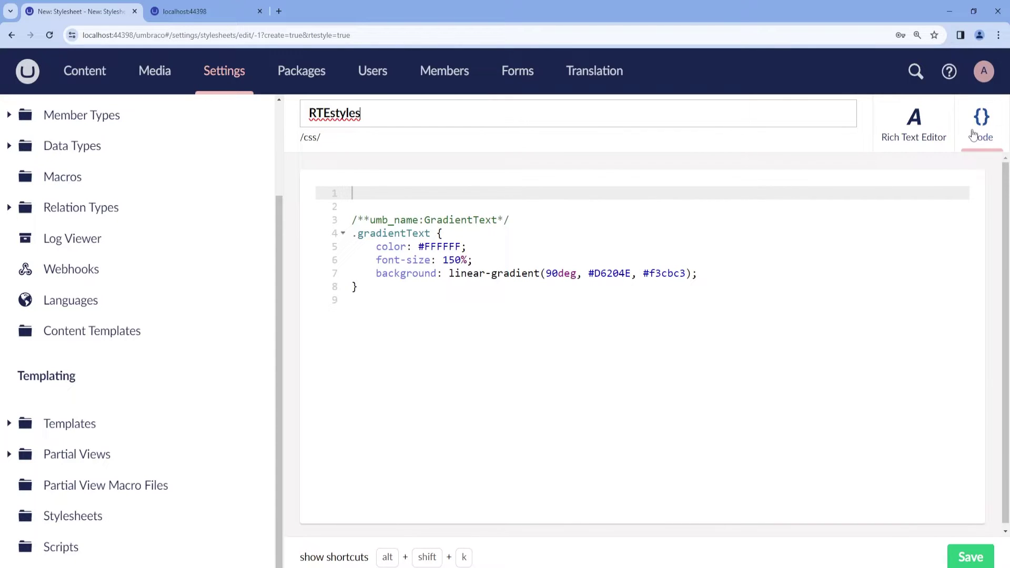
left_click_drag(372, 232, 419, 273)
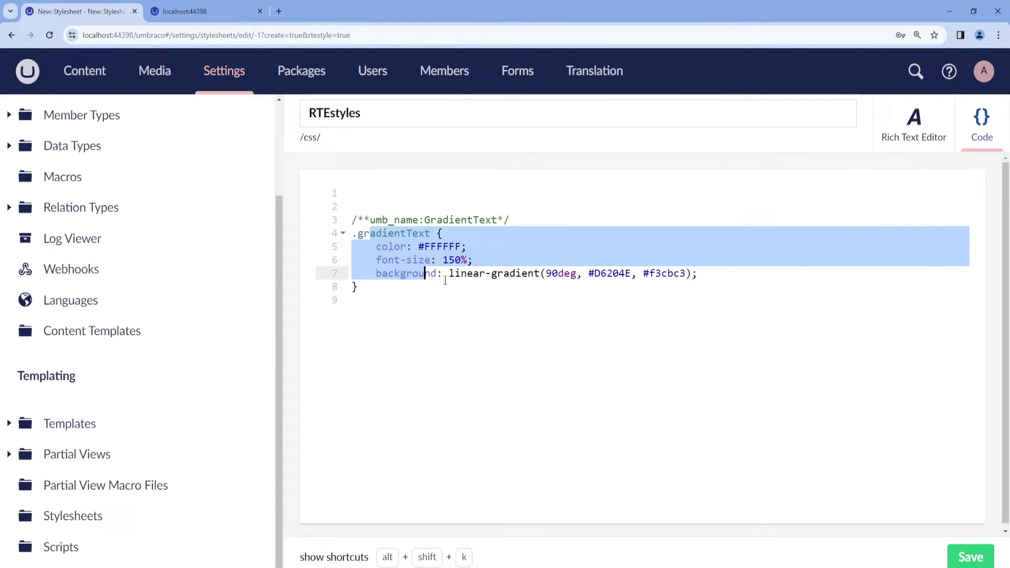
left_click(447, 287)
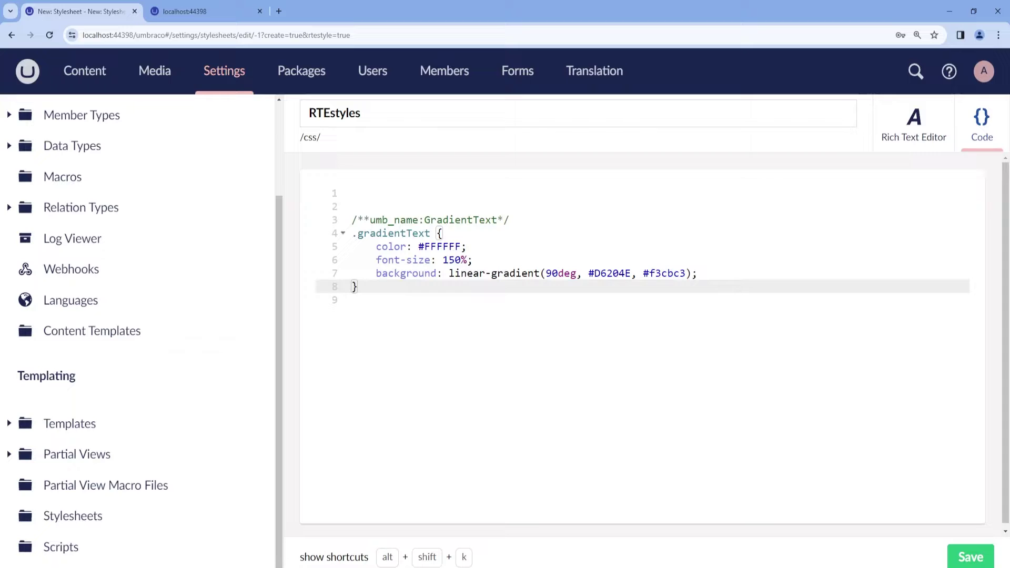
left_click(979, 558)
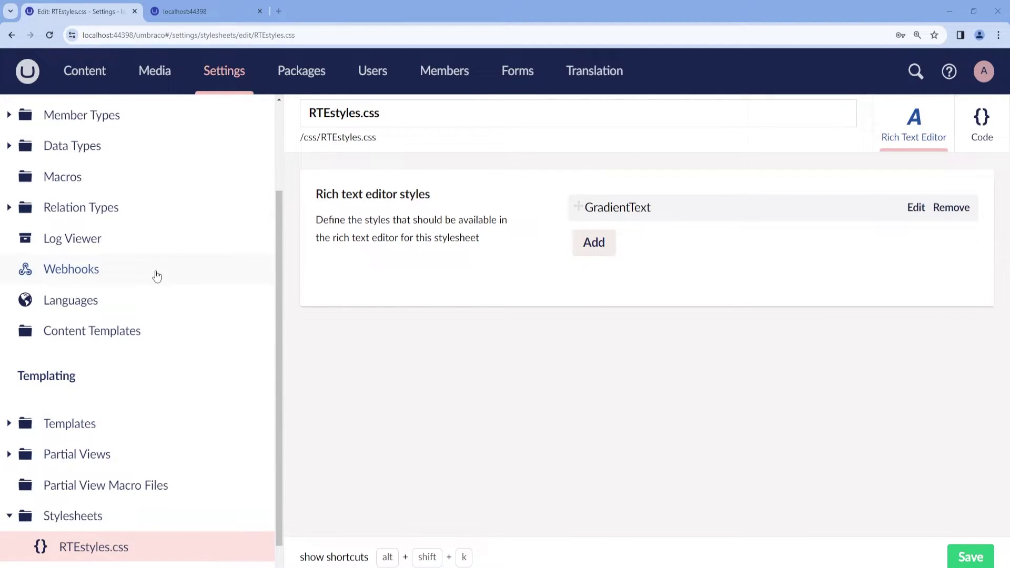
- Open the rich text editor settings of the My Block document type's Block Body property
scroll(150, 284, "up", 3)
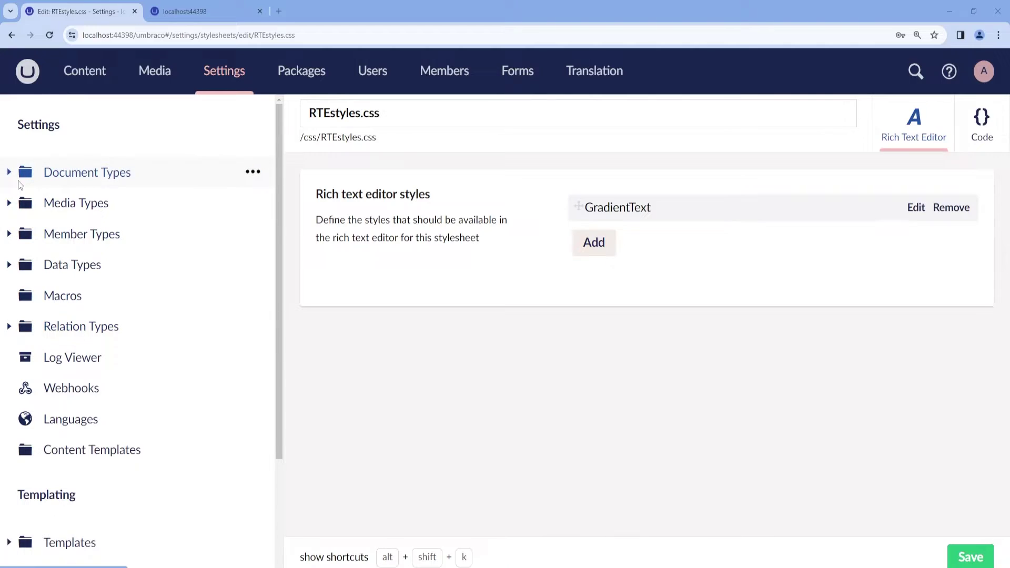
left_click(11, 174)
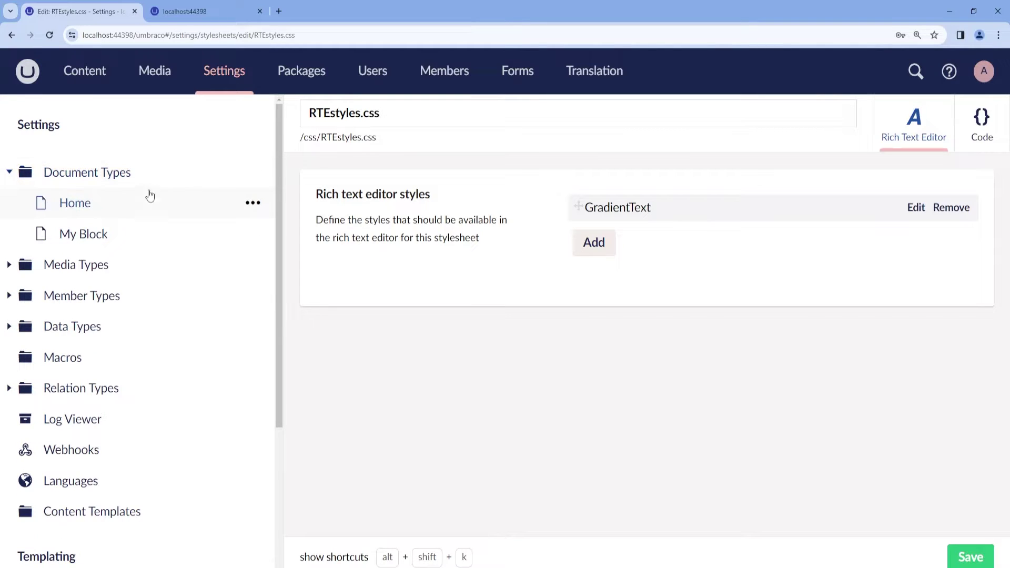
left_click(126, 243)
left_click(647, 417)
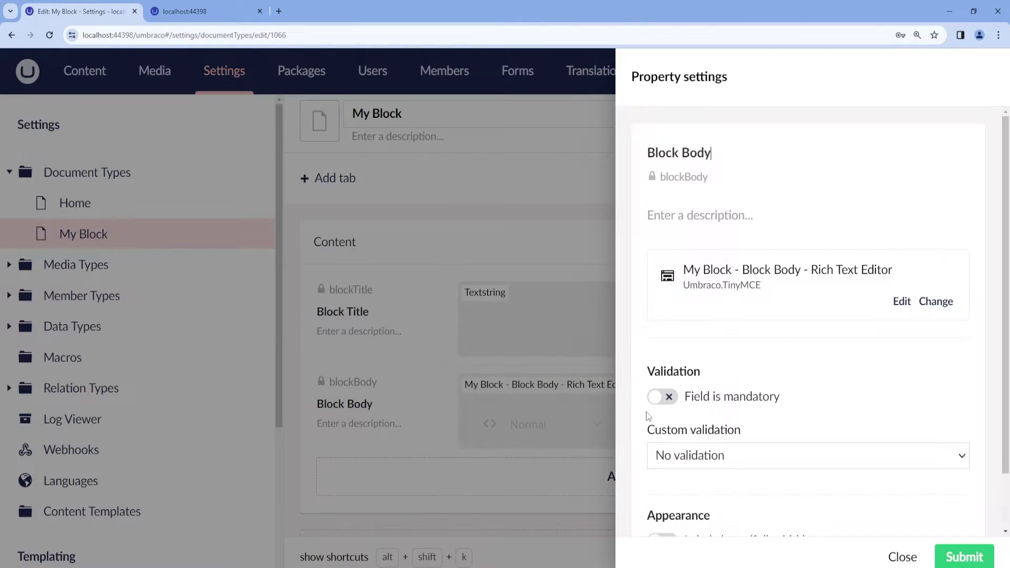
left_click(902, 301)
- Enable the RTEstyles stylesheet for the editor, then save the data type and My Block
scroll(390, 400, "down", 12)
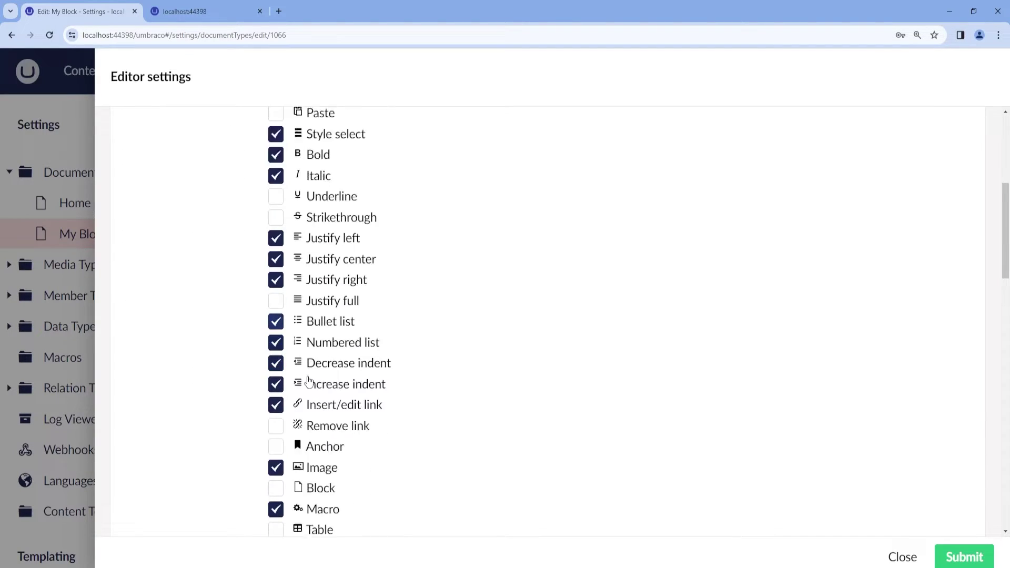
scroll(263, 399, "down", 3)
left_click_drag(133, 258, 242, 262)
left_click(276, 255)
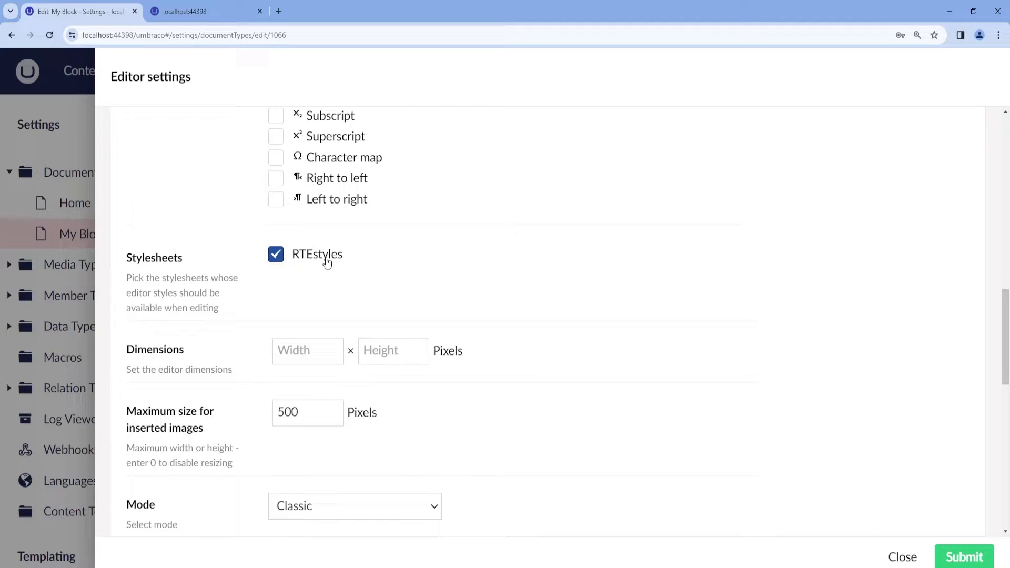
left_click(969, 563)
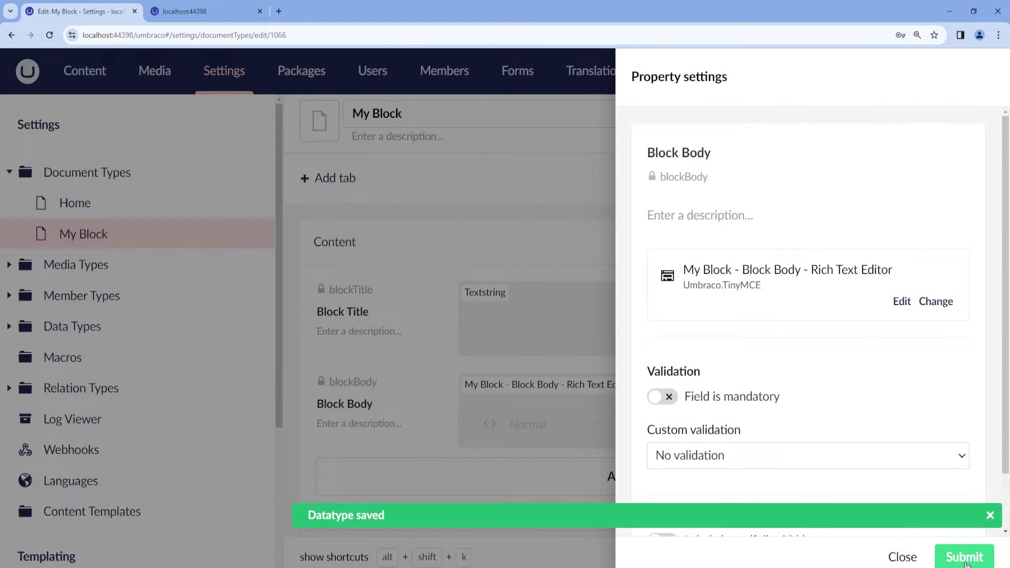
left_click(970, 562)
left_click(971, 557)
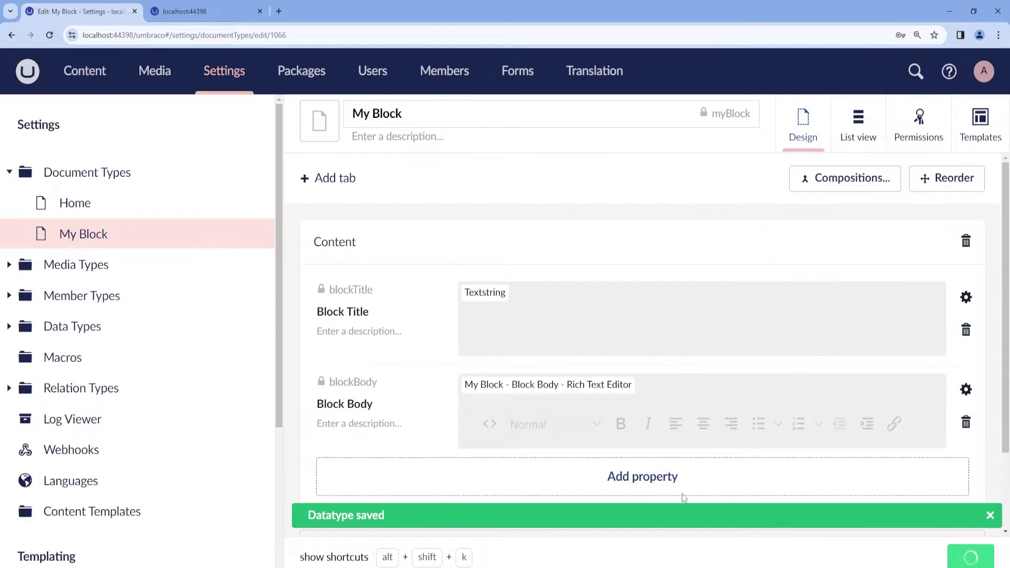
- Apply GradientText to the text 'Content from the block' in Home's First block
left_click(98, 75)
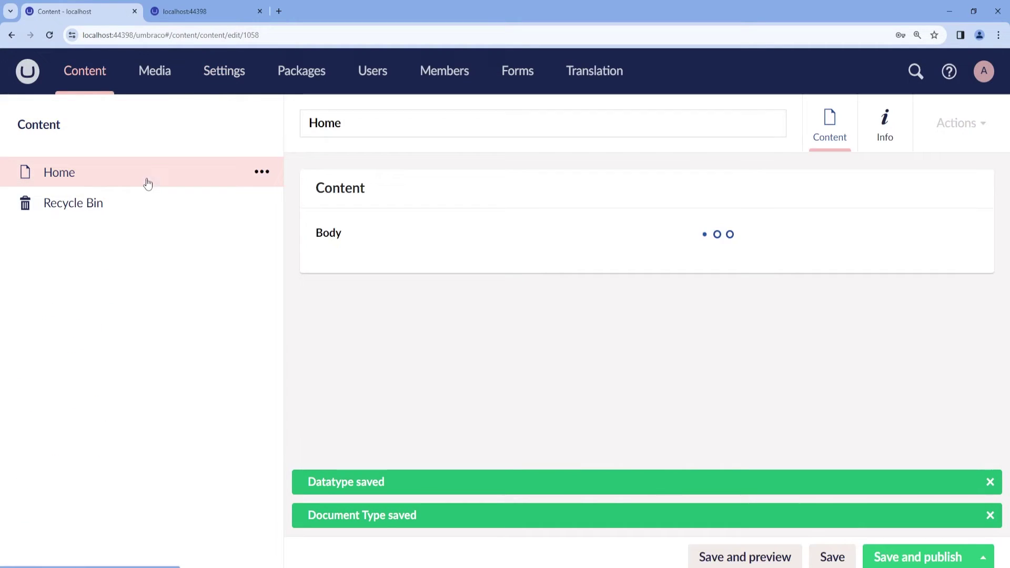
scroll(552, 307, "down", 1)
left_click(552, 307)
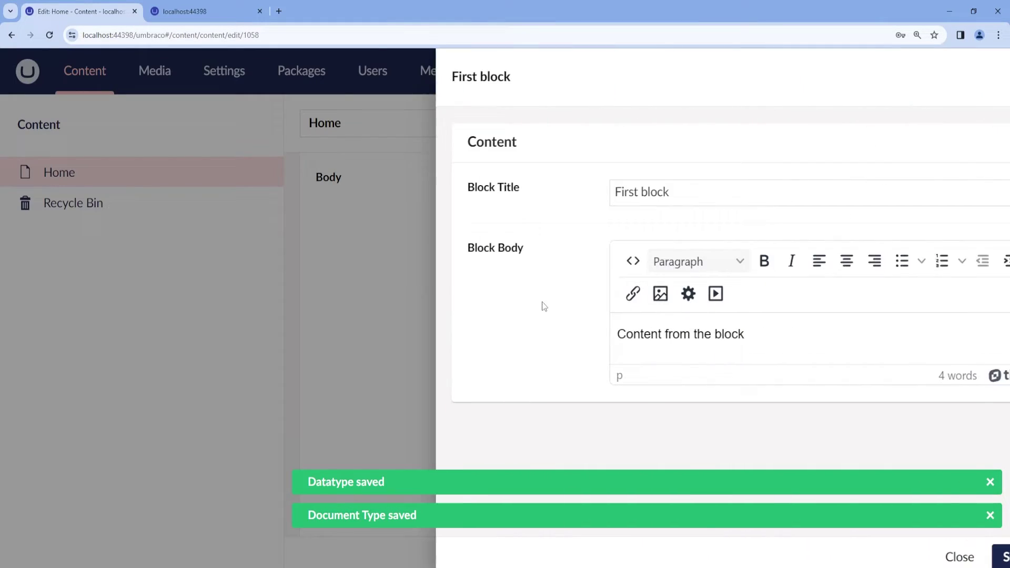
left_click(651, 258)
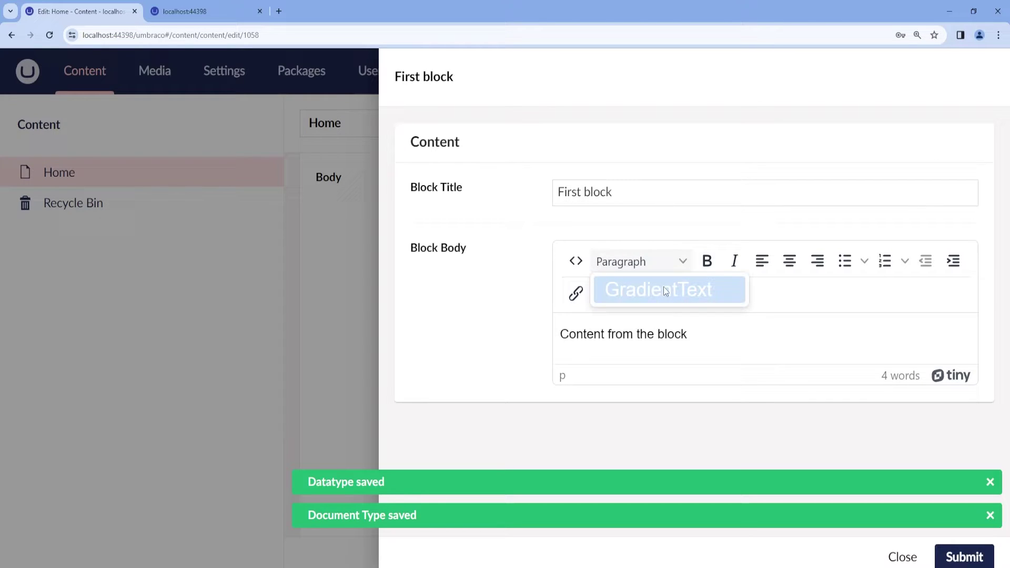
left_click(700, 339)
left_click_drag(700, 340, 558, 336)
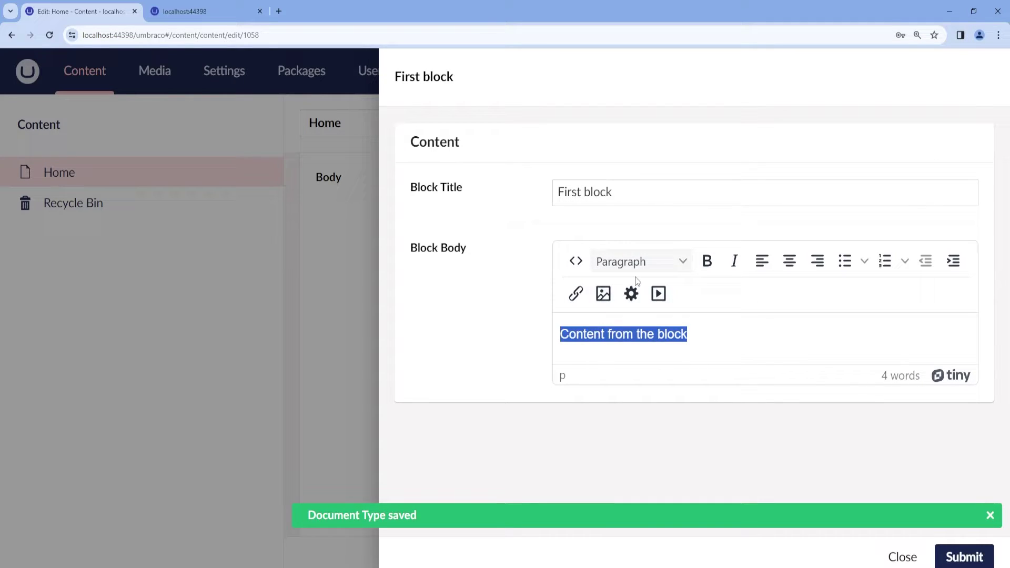
left_click(632, 261)
left_click(666, 300)
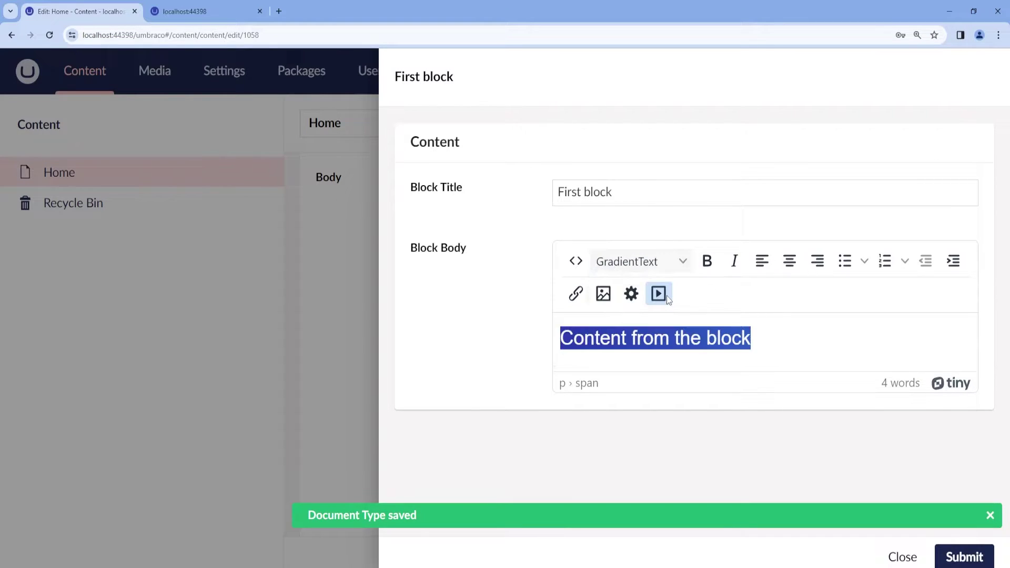
- Confirm the First block's body text now carries the GradientText style
left_click(702, 342)
key("ctrl+a")
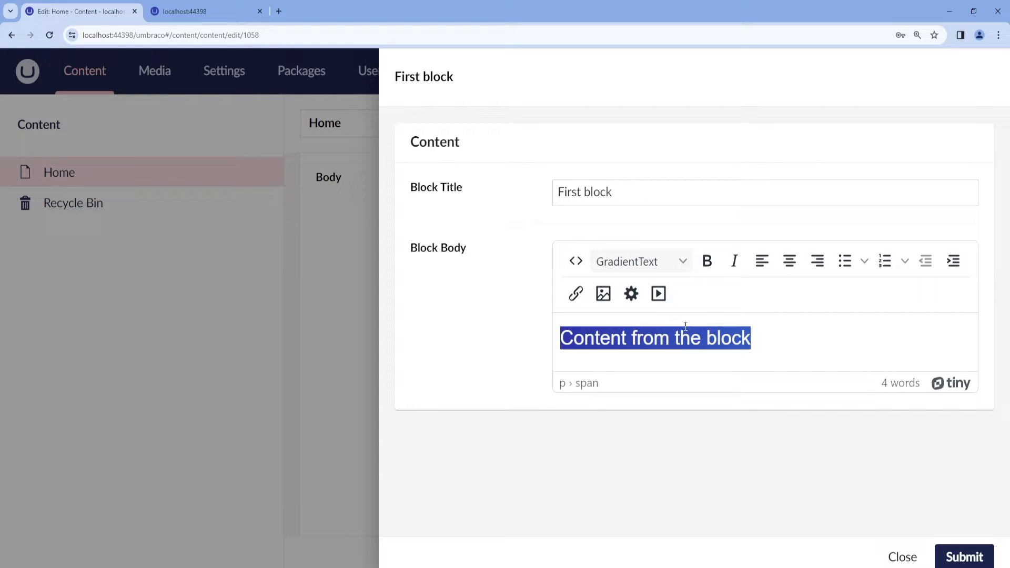
left_click(661, 270)
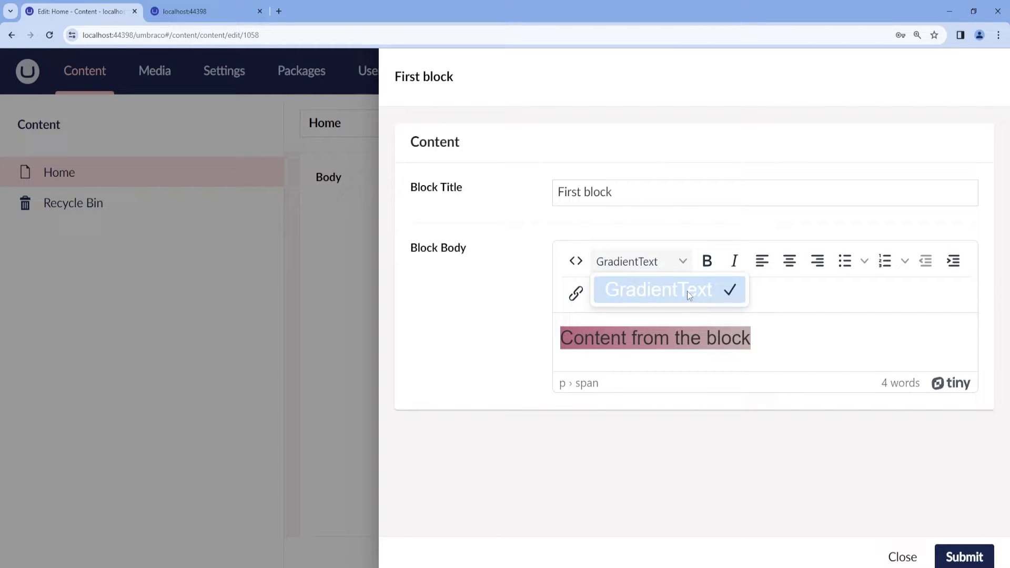
left_click(718, 338)
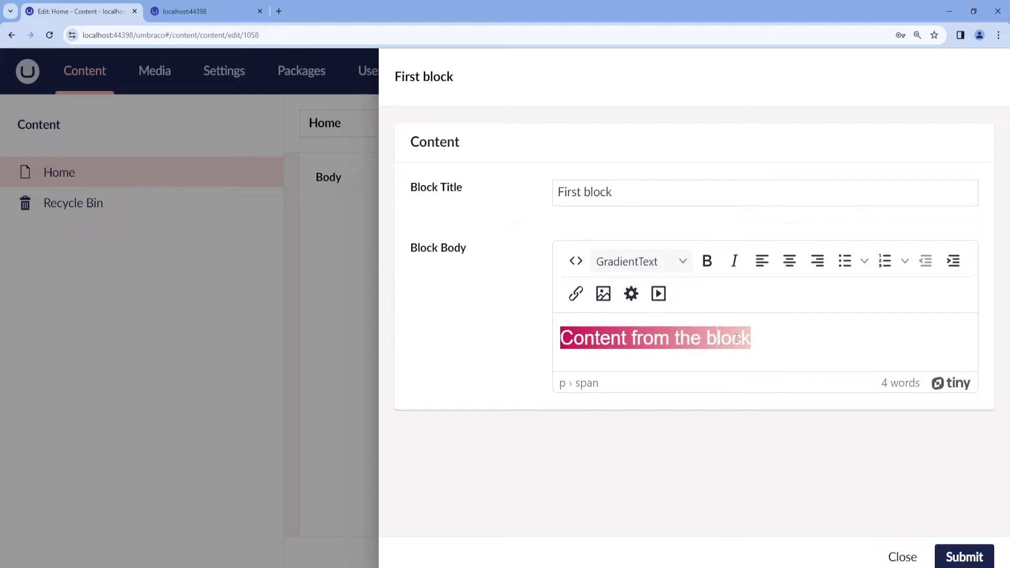
left_click_drag(605, 337, 695, 340)
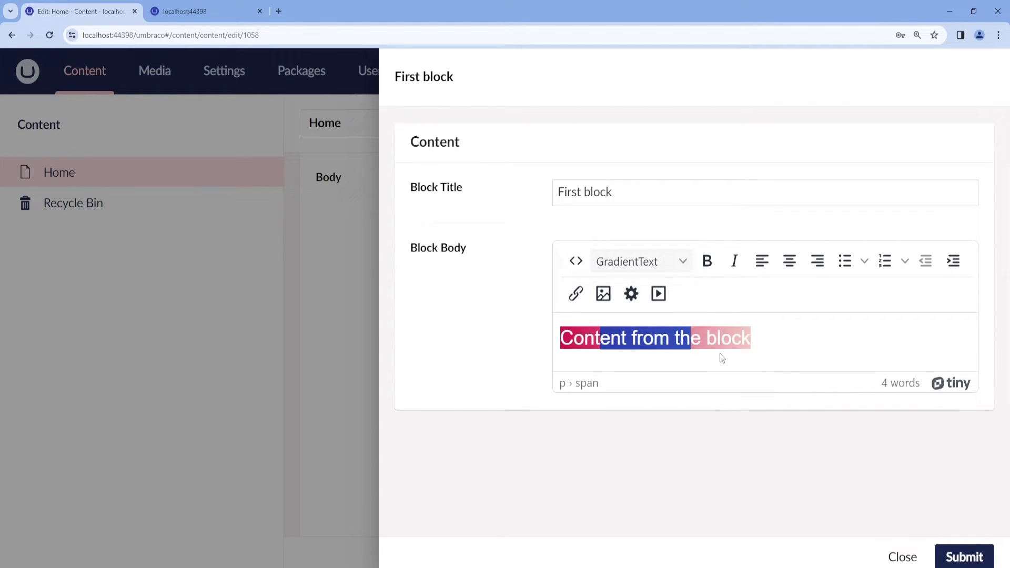
- Submit the First block and save and publish the Home page
left_click(964, 558)
left_click(947, 561)
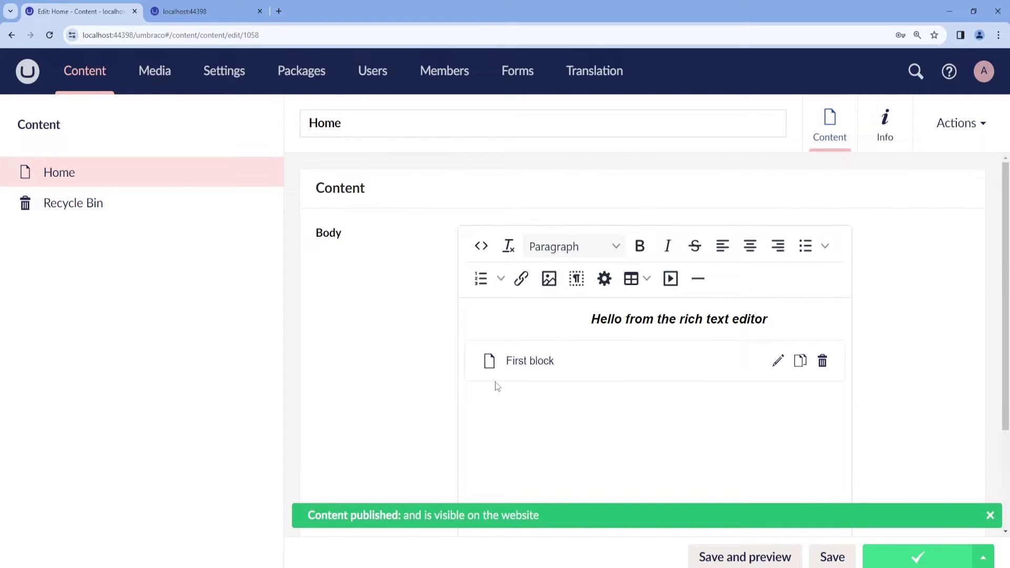
left_click(184, 11)
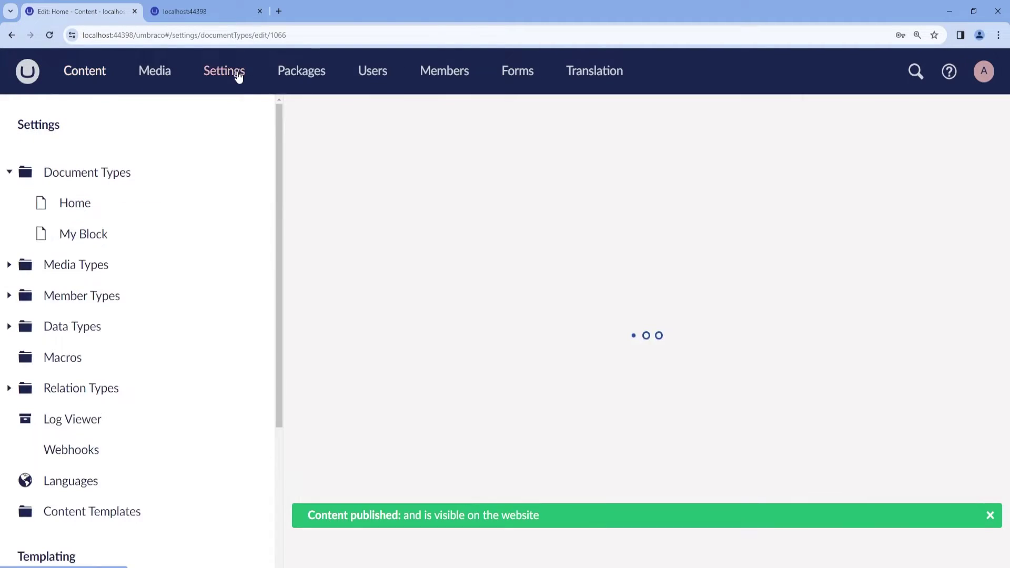
- Navigate the Settings tree to the MyBlock.cshtml partial view
left_click(78, 232)
scroll(144, 409, "down", 4)
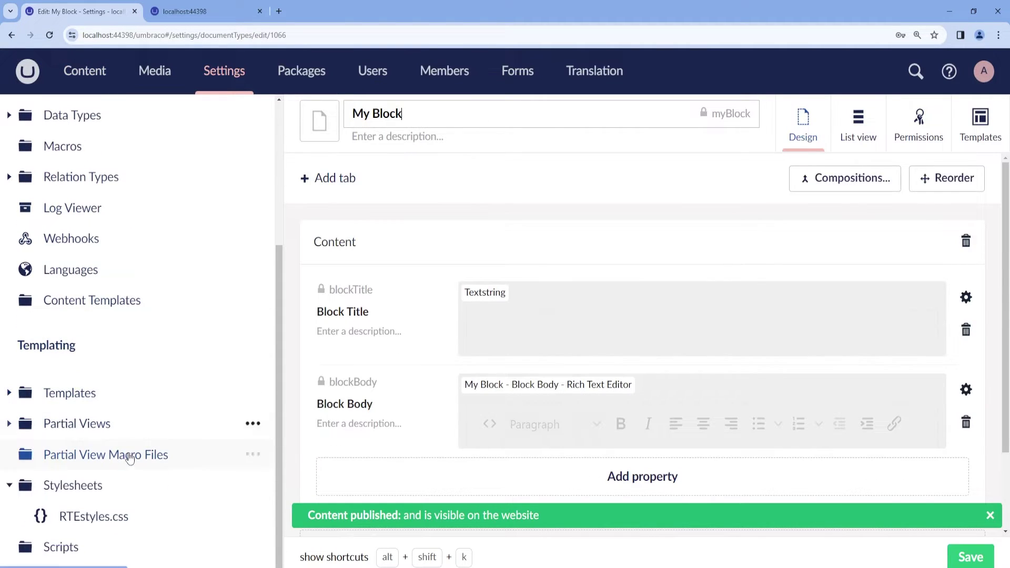
left_click(97, 516)
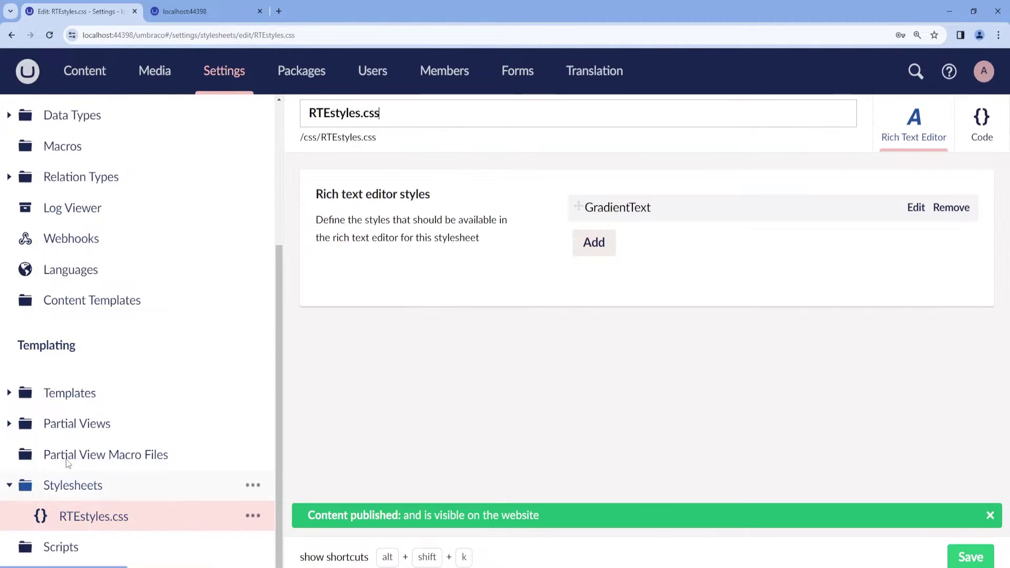
left_click(9, 424)
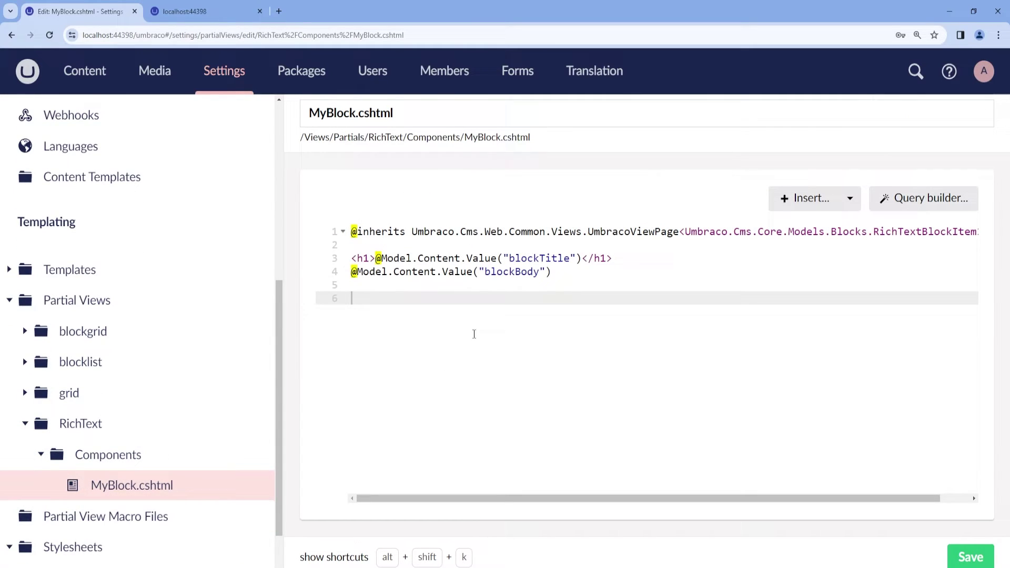
- Paste the ~/css/RTEstyles.css link tag on line 3 of MyBlock.cshtml and save it
left_click(403, 245)
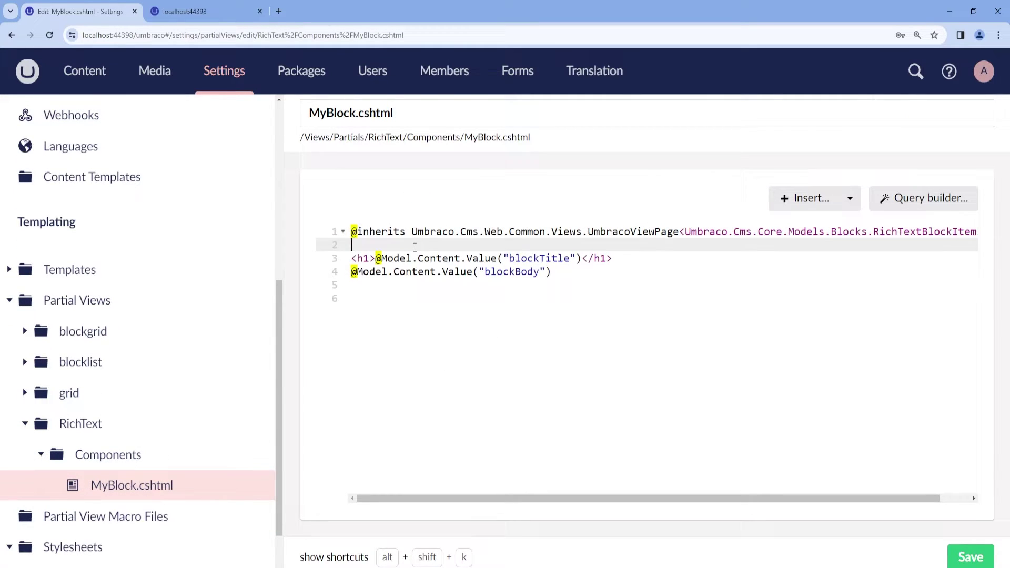
key("Return")
key("Return")
key("Up")
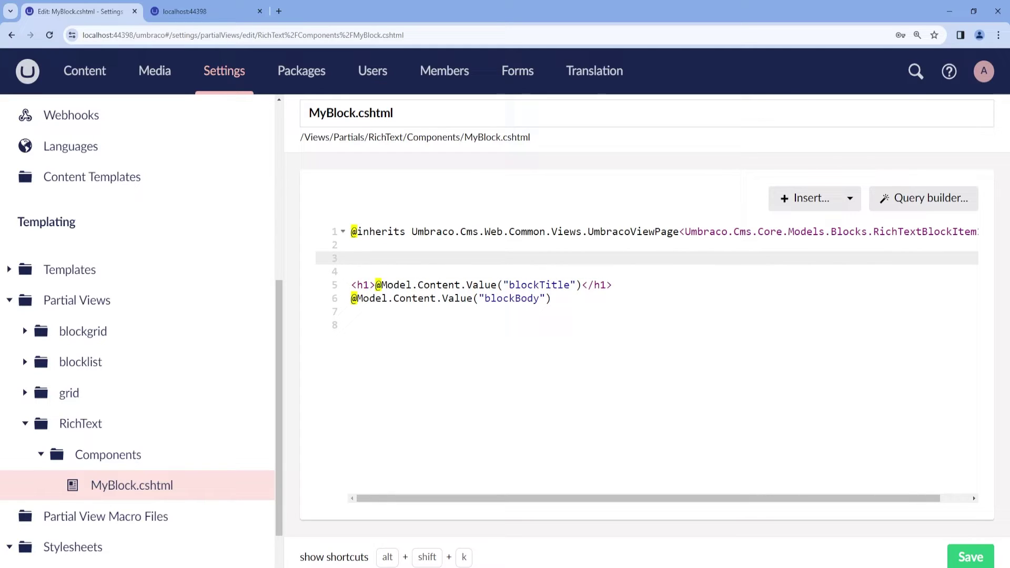
type("<link href=\"~/css/RTEstyles.css\" rel=\"stylesheet\" type=\"text/css\">")
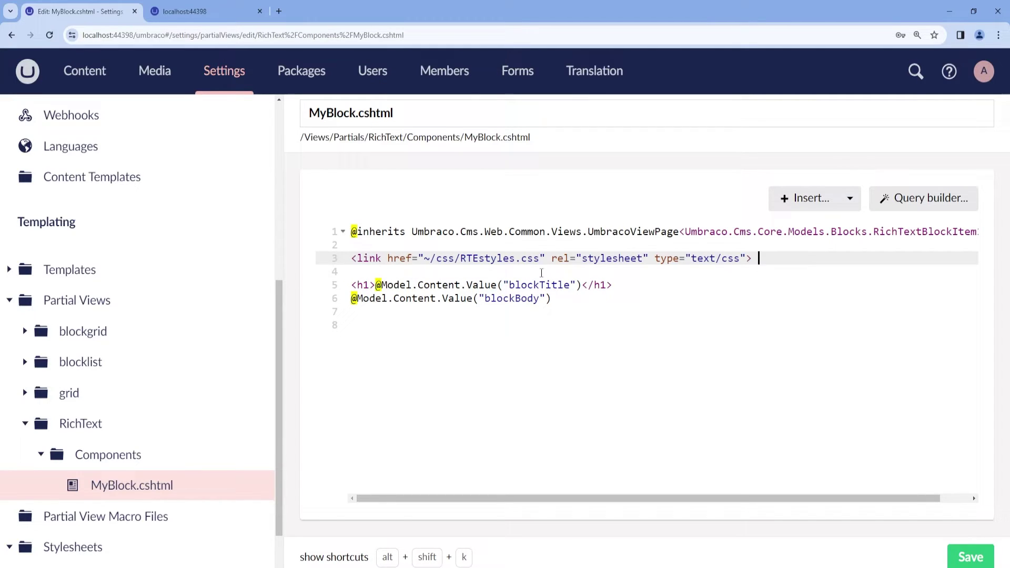
scroll(23, 526, "down", 1)
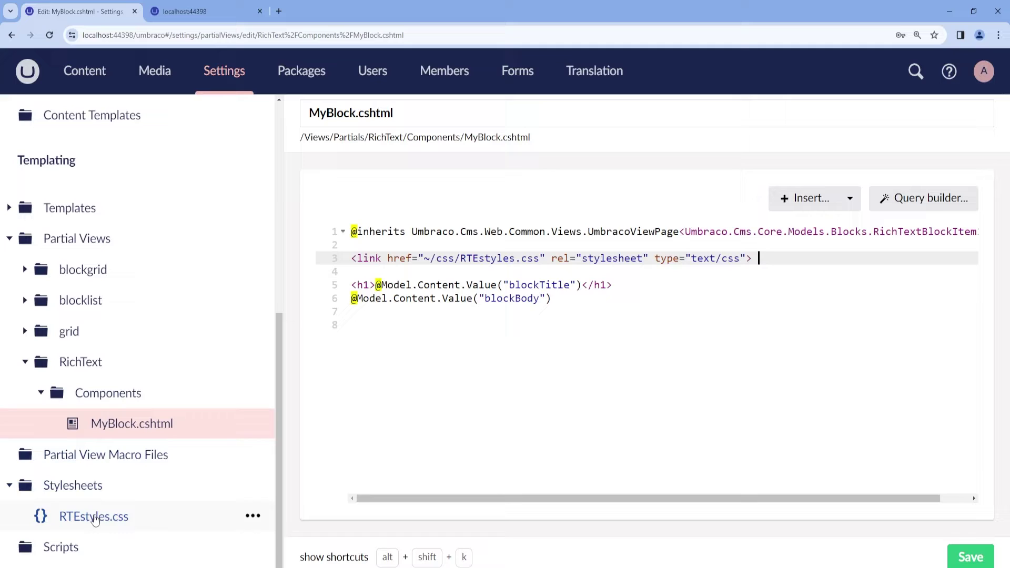
left_click(973, 558)
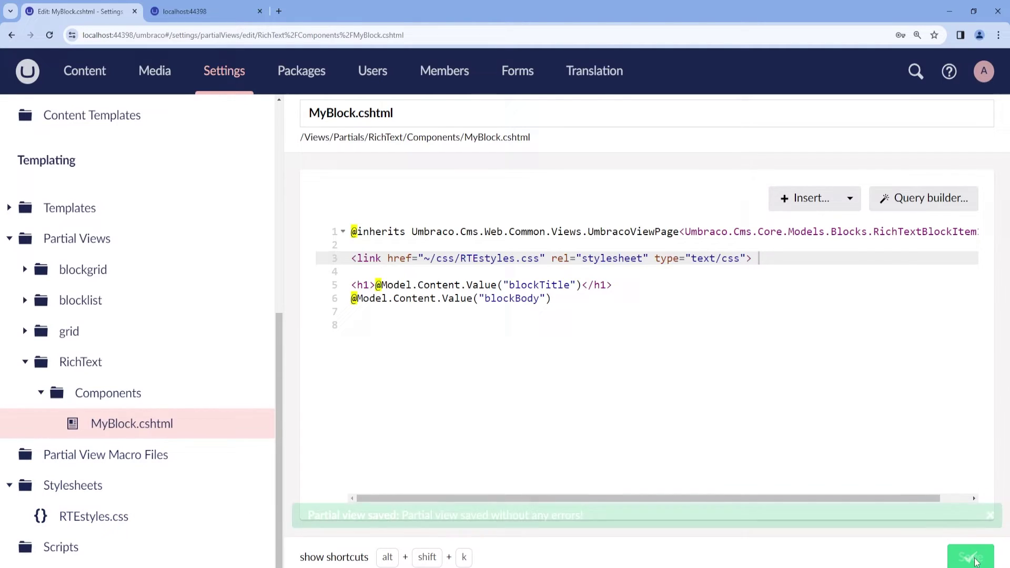
left_click(203, 12)
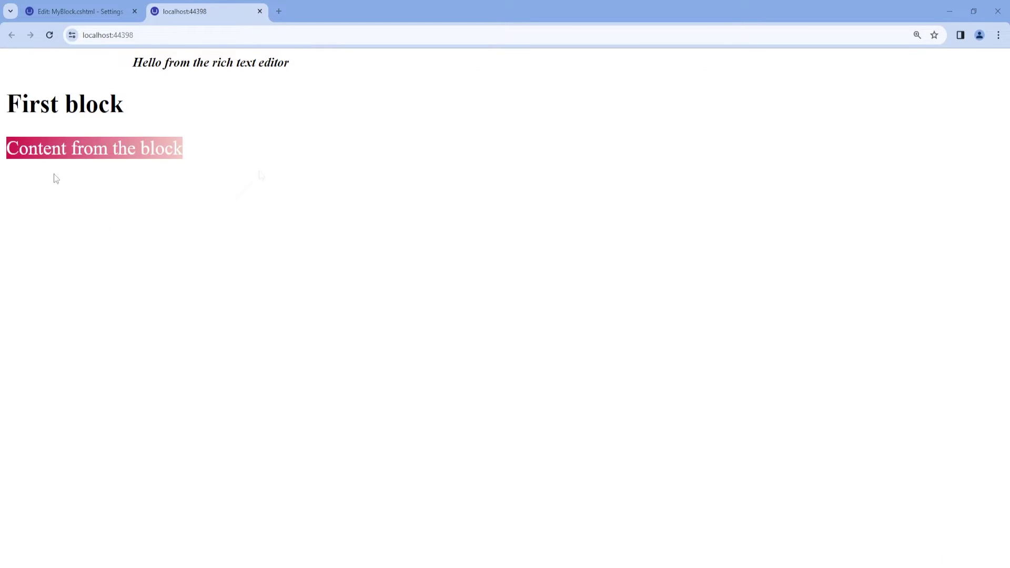
- Inspect the gradient-rendered block text on the site, then bring up Visual Studio
left_click_drag(44, 143, 163, 150)
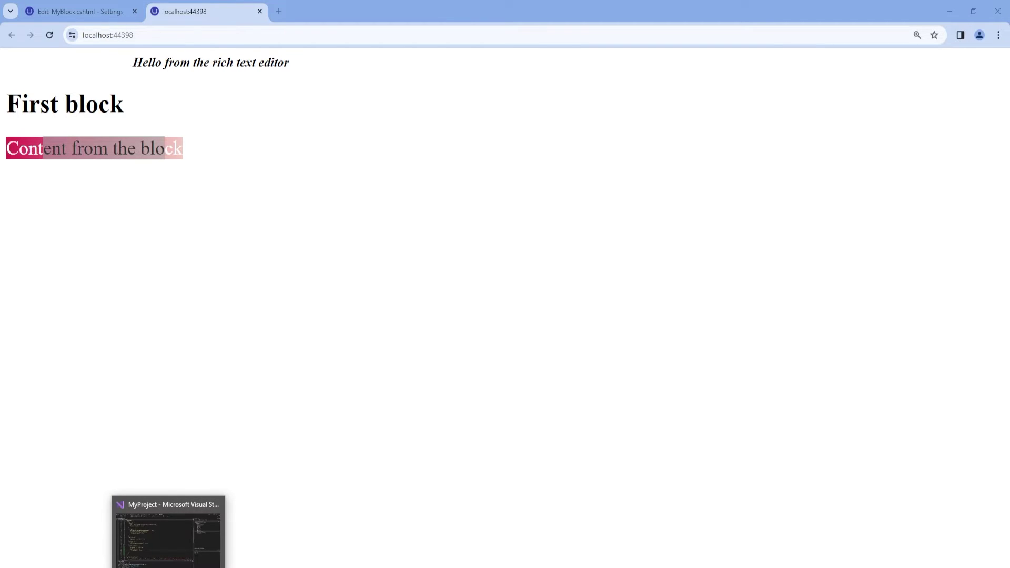
left_click(168, 567)
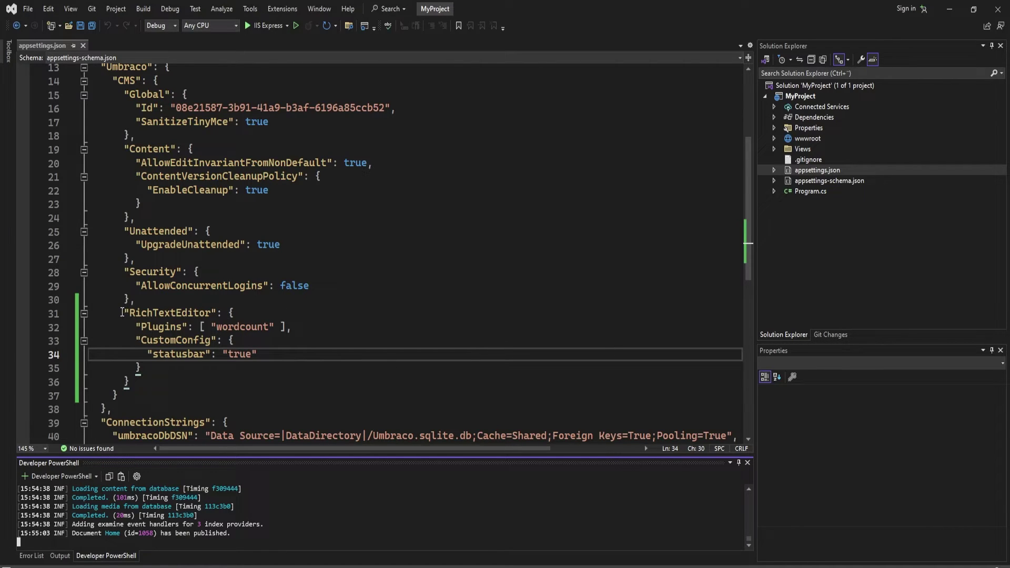
- Replace the RichTextEditor settings with CustomConfig style_formats JSON holding a Headers group
left_click_drag(125, 313, 175, 376)
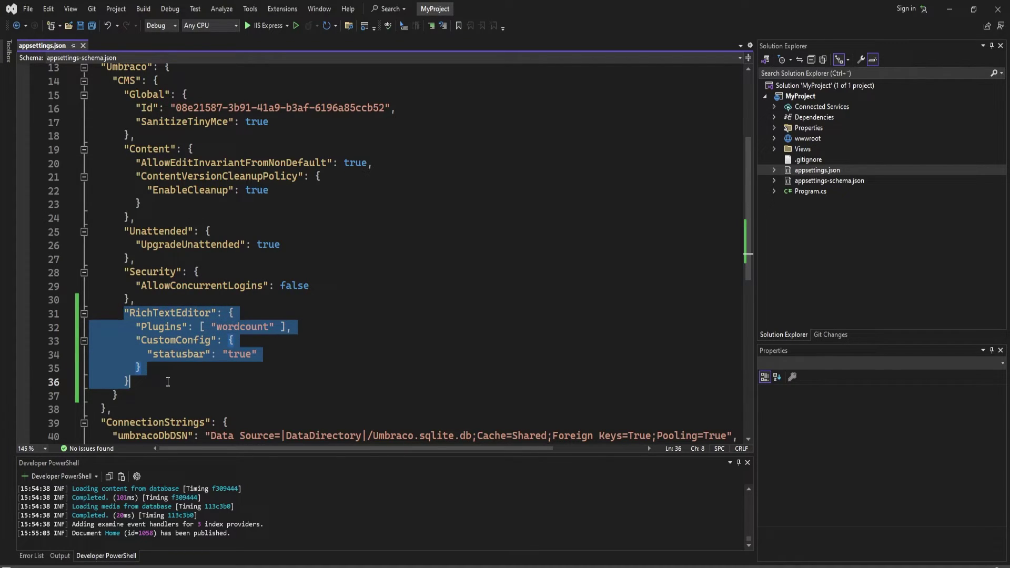
key("ctrl+v")
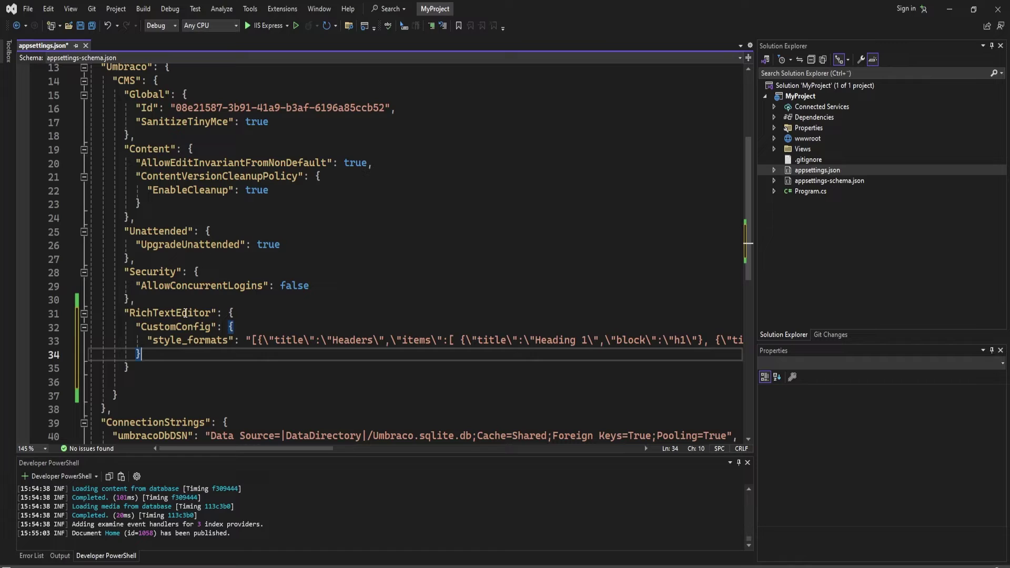
left_click(182, 314)
double_click(174, 329)
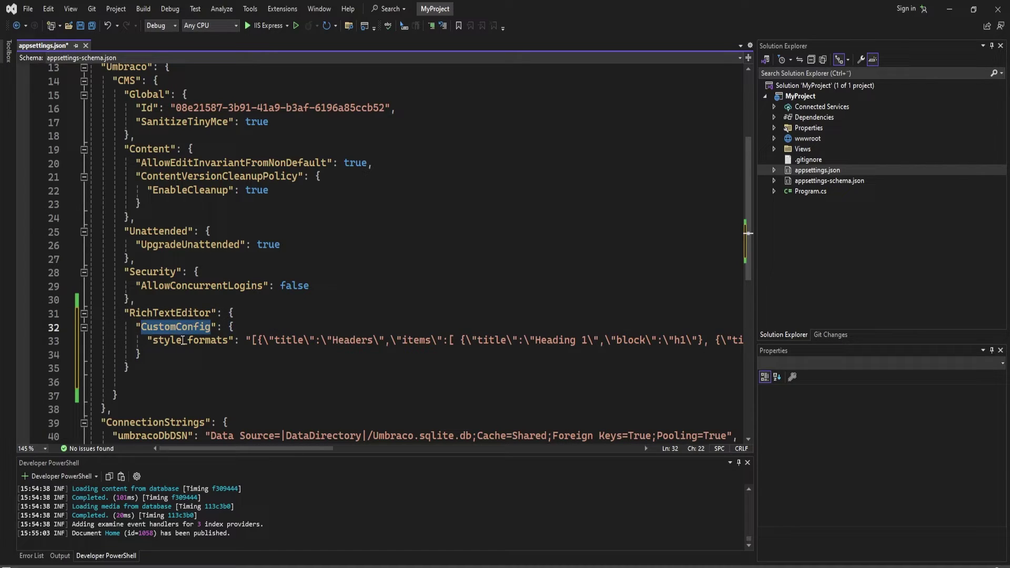
left_click_drag(169, 341, 211, 341)
double_click(290, 341)
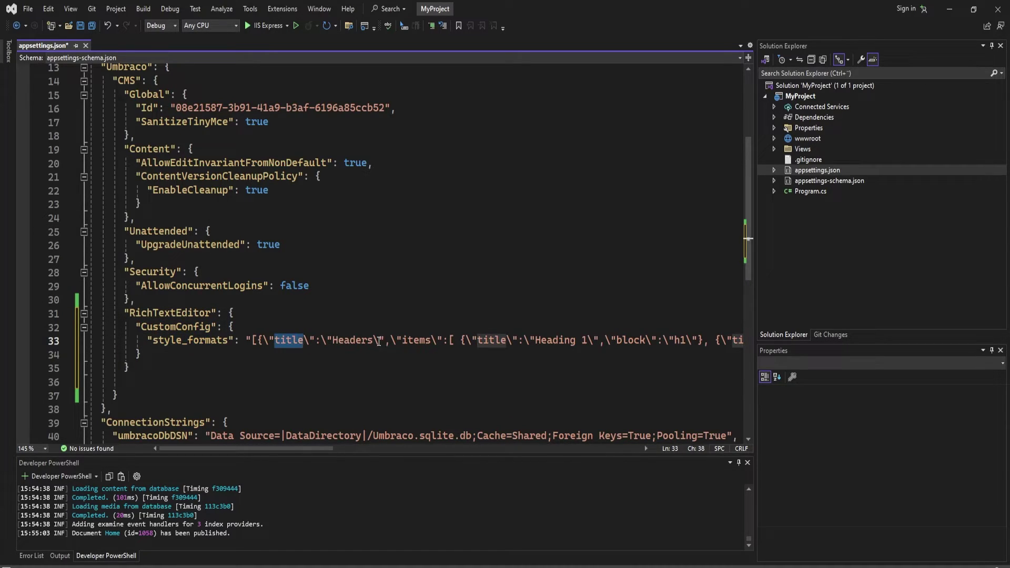
double_click(349, 341)
double_click(290, 340)
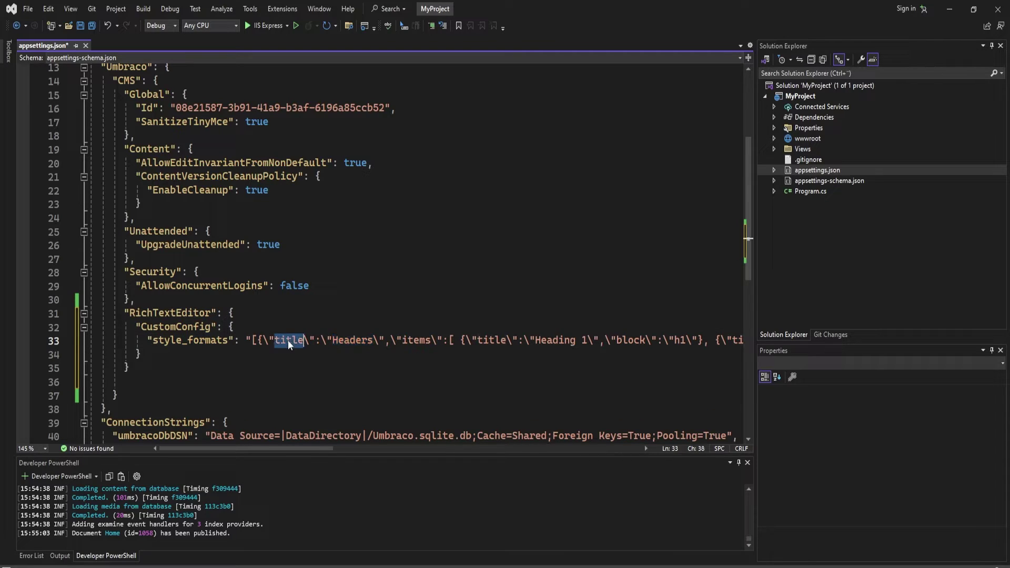
- Walk through the Heading 1 (h1) and Heading 2 (h2) items in the Headers group
left_click_drag(539, 342, 582, 348)
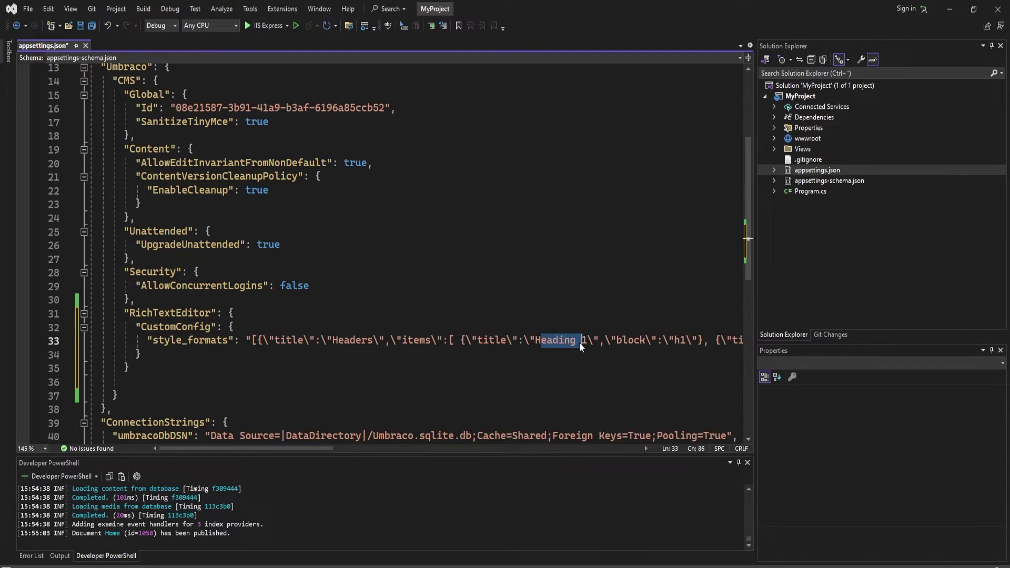
double_click(679, 341)
left_click_drag(270, 451, 380, 448)
left_click(388, 341)
double_click(388, 341)
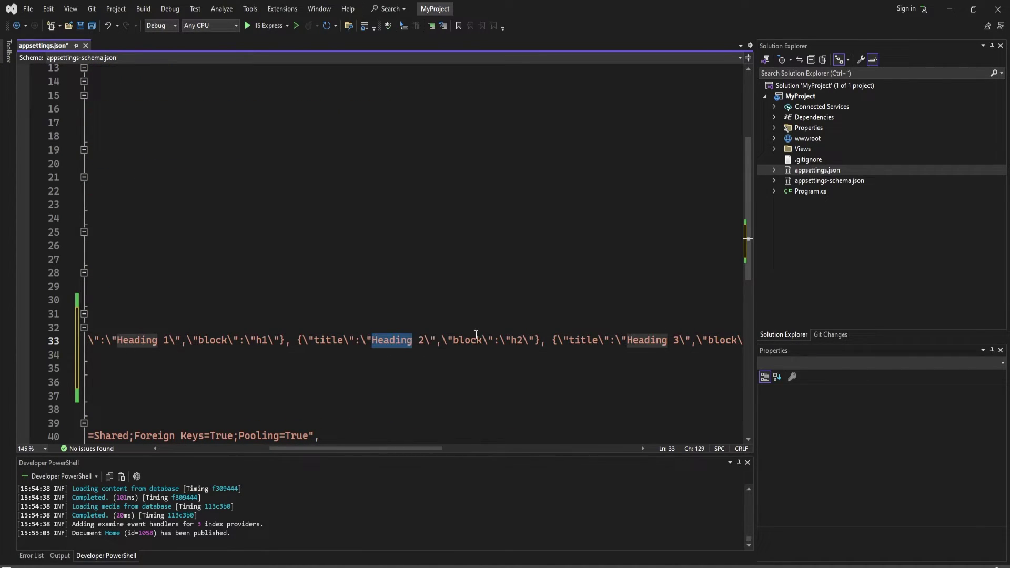
left_click_drag(523, 342, 517, 343)
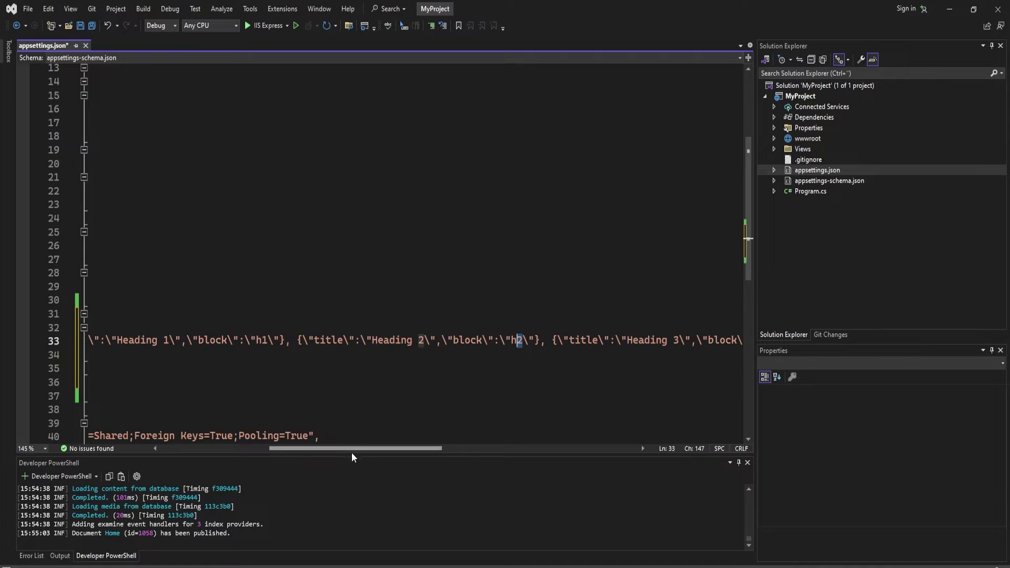
left_click_drag(352, 450, 157, 445)
left_click(258, 383)
- Save appsettings.json and restart the site by rerunning dotnet run in the terminal
key("ctrl+s")
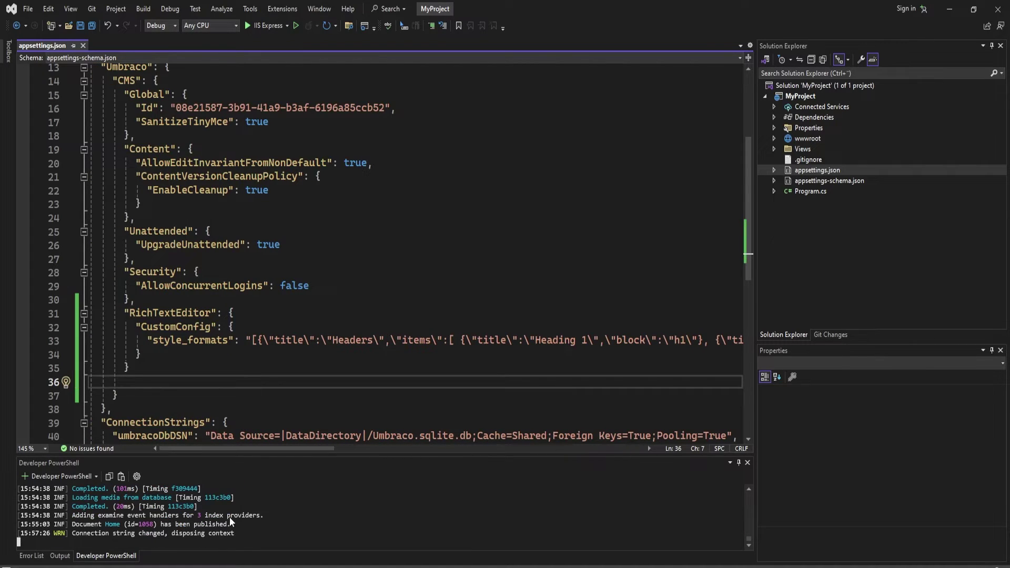
left_click(251, 538)
key("ctrl+c")
key("Up")
key("Return")
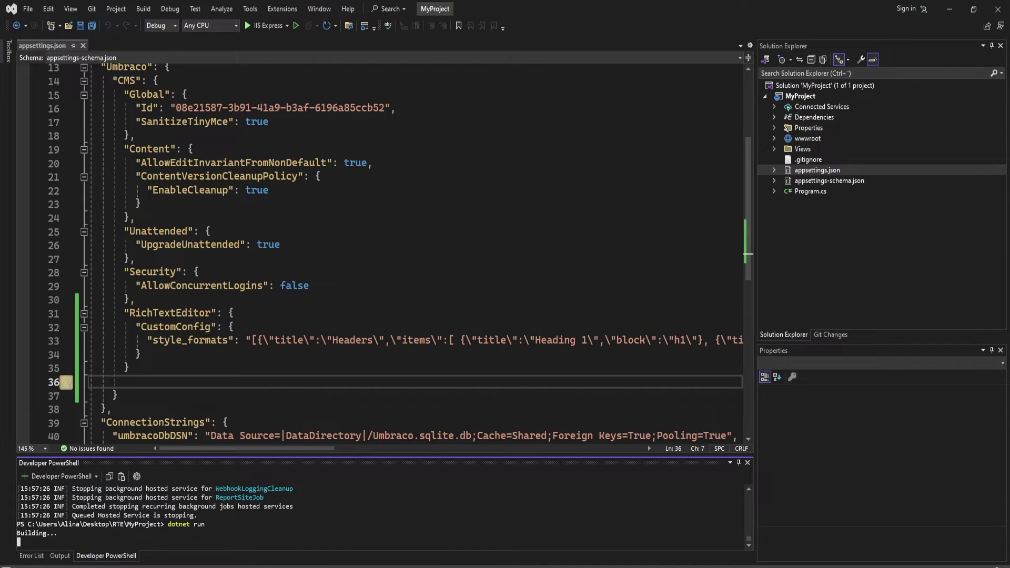
left_click(957, 6)
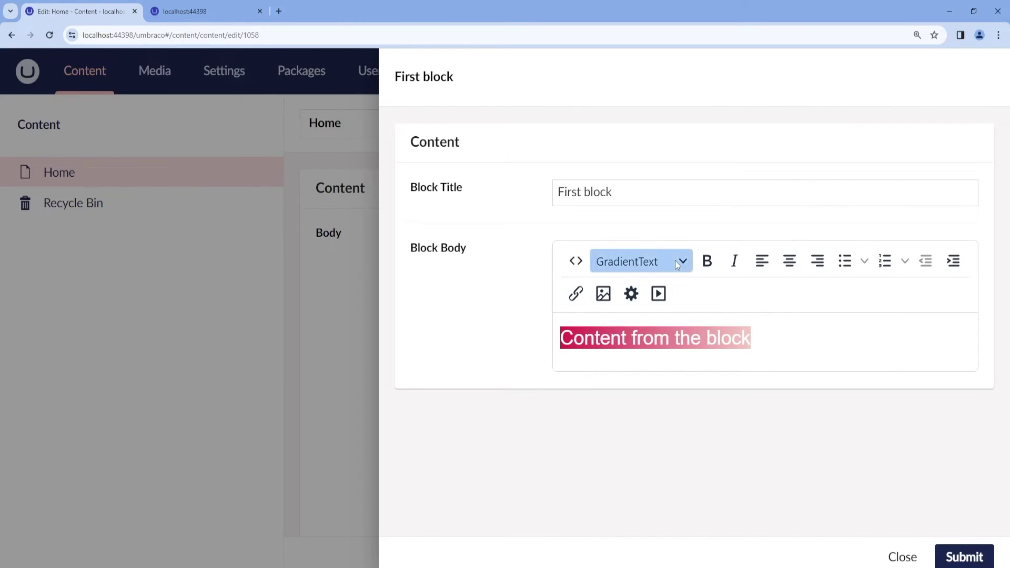
- Confirm the block text uses GradientText in the formats list, then close the First block panel
left_click(676, 262)
left_click(678, 264)
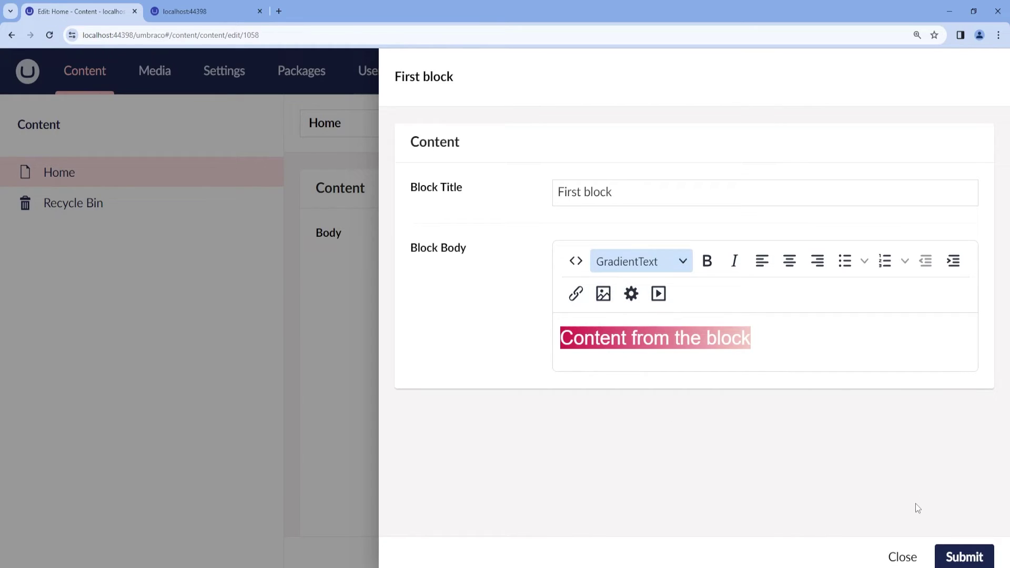
left_click(655, 264)
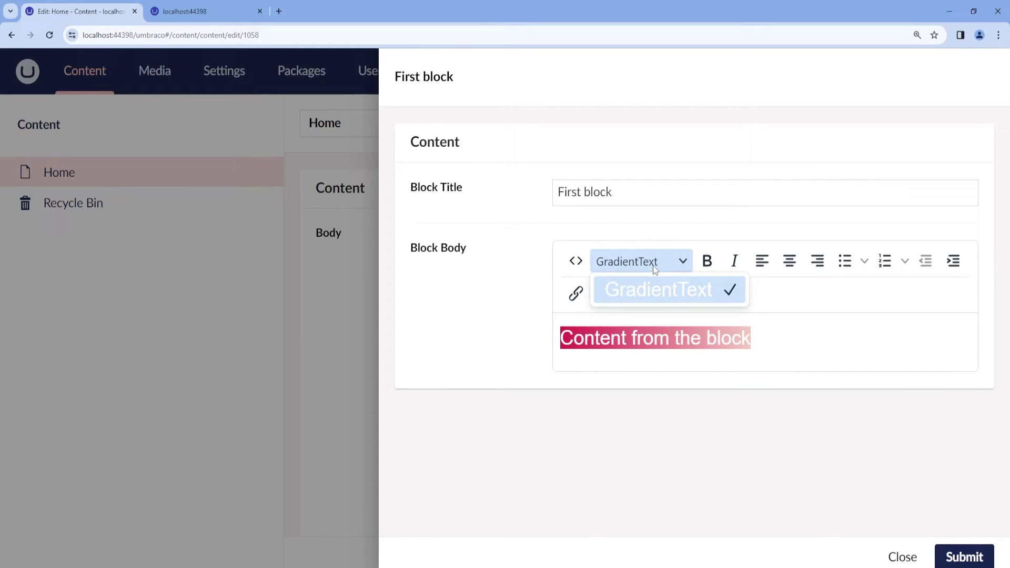
left_click(903, 557)
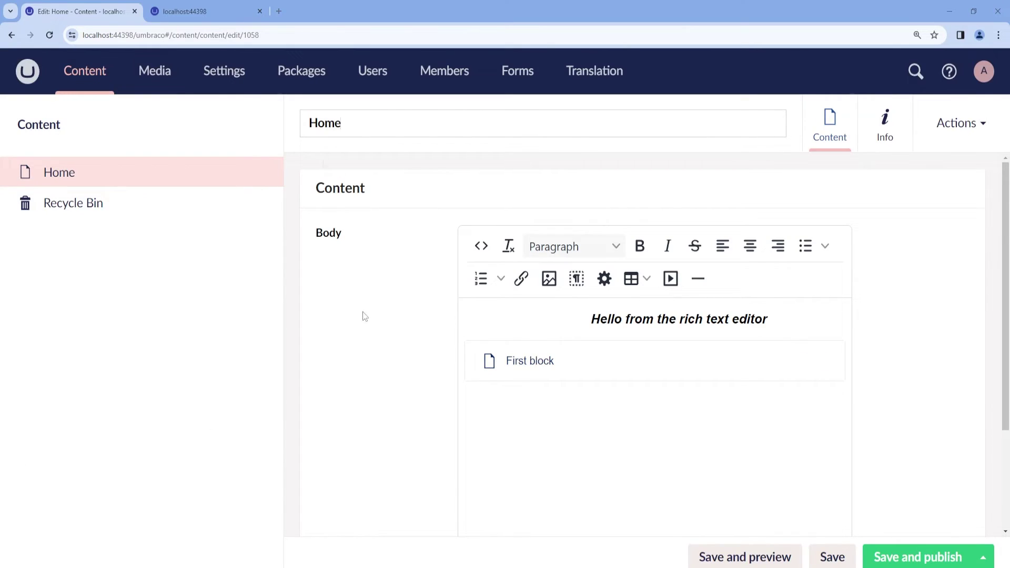
- Discard the unsaved Home page changes and open the My Block document type in Settings
left_click(229, 80)
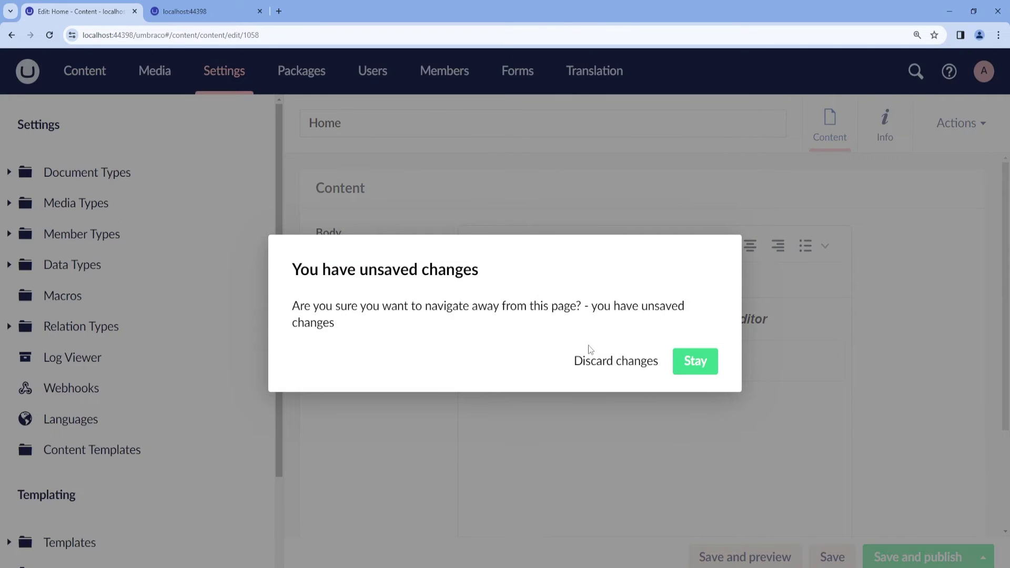
left_click(611, 364)
left_click(13, 180)
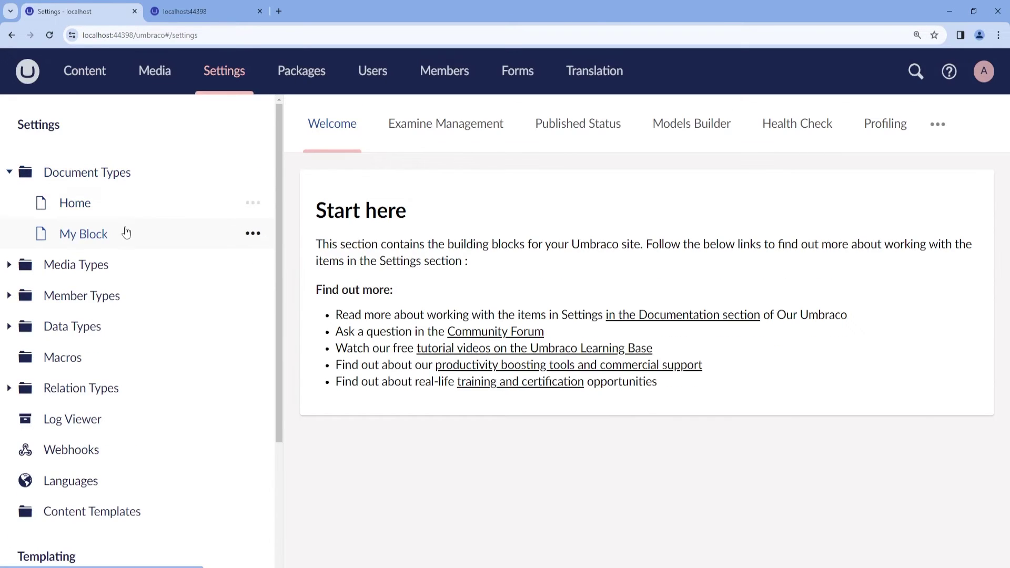
left_click(126, 231)
- Re-save the Block Body rich text editor data type, then save the My Block document type
left_click(609, 408)
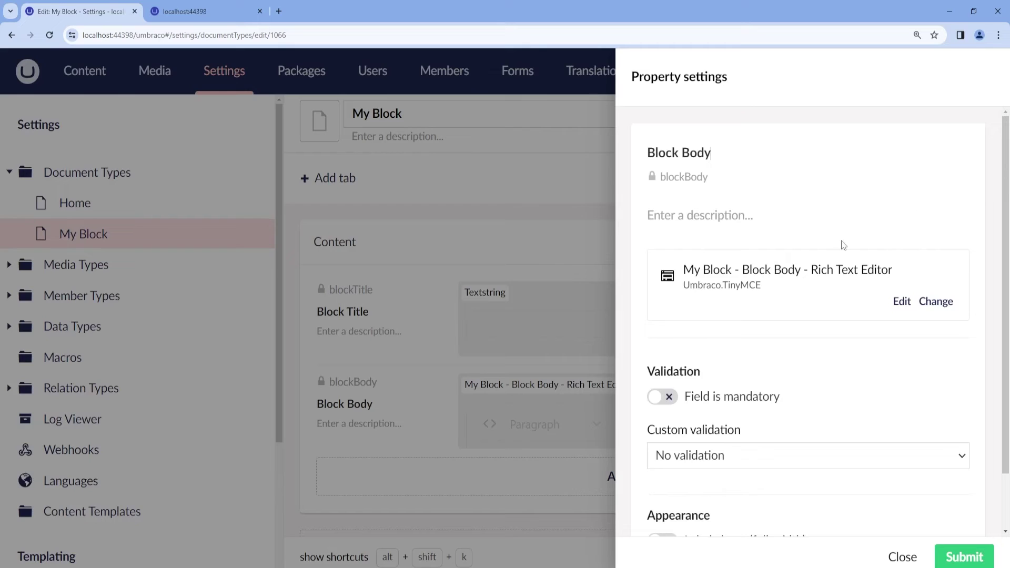
left_click(902, 302)
scroll(298, 416, "down", 9)
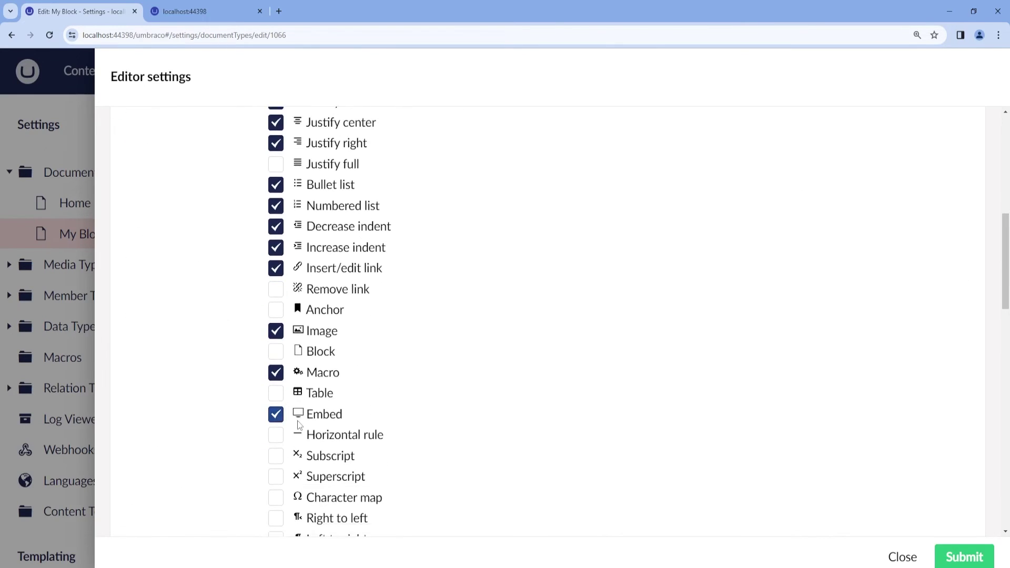
scroll(298, 421, "down", 6)
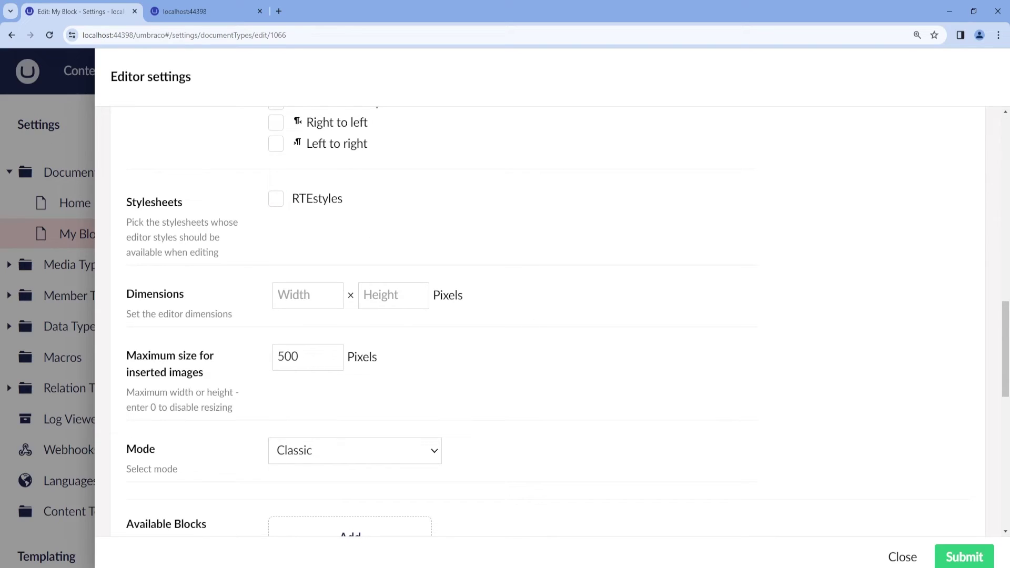
left_click(973, 557)
left_click(975, 557)
left_click(976, 559)
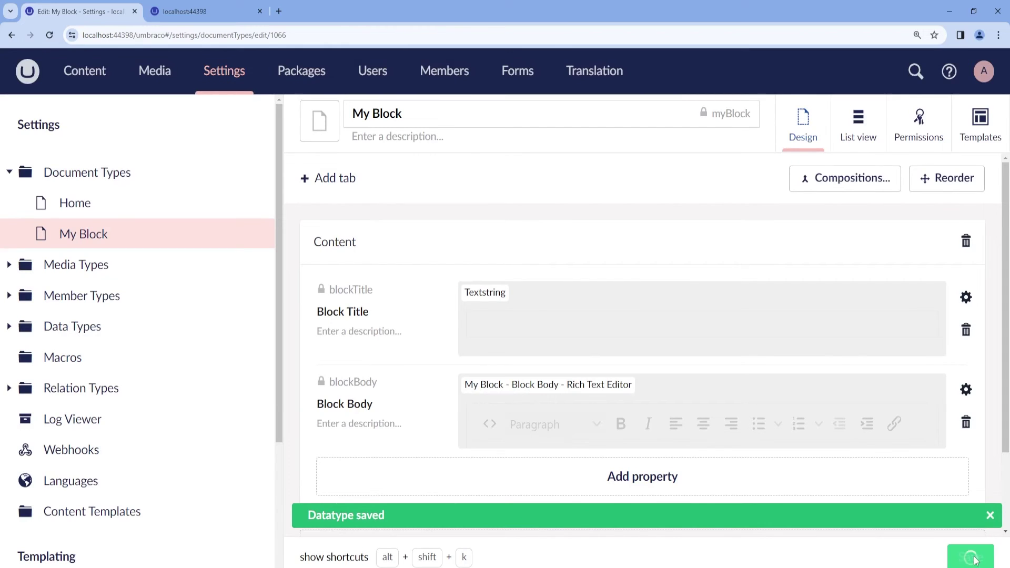
- Open the First block on the Home content page for editing
left_click(78, 51)
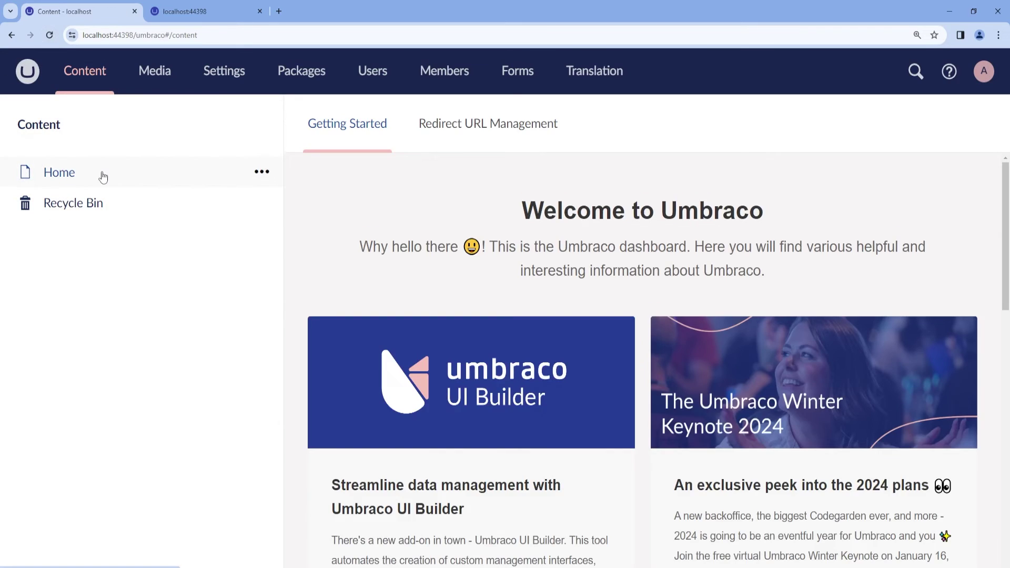
left_click(100, 173)
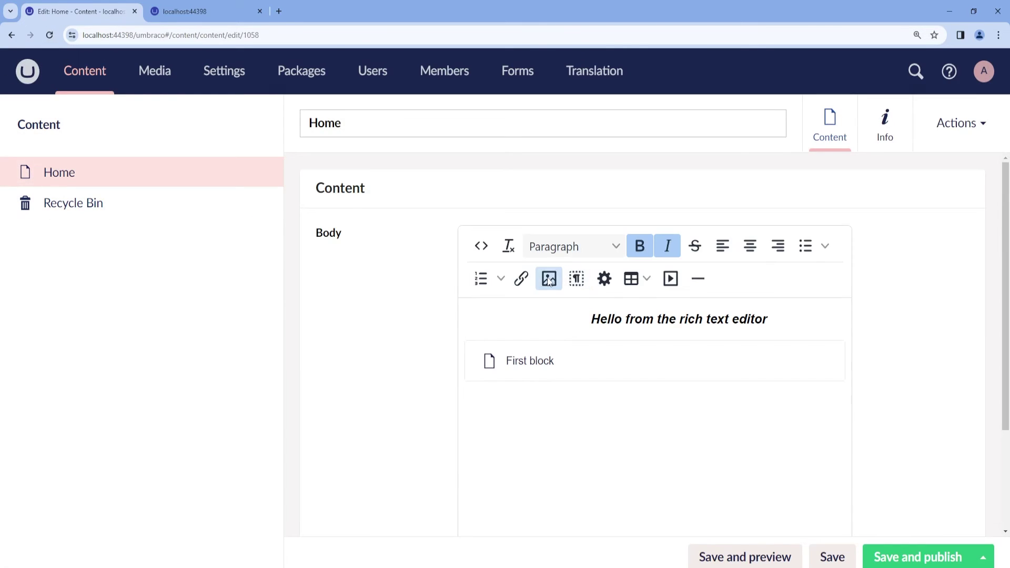
left_click(607, 369)
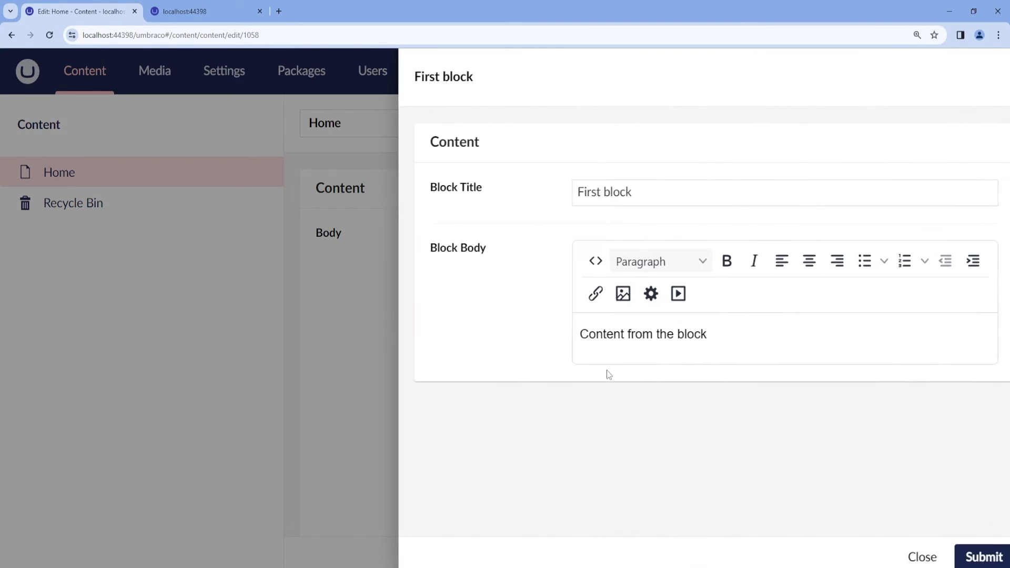
- Apply Heading 3 from Formats > Headers to the block text, then return to Visual Studio
left_click(642, 261)
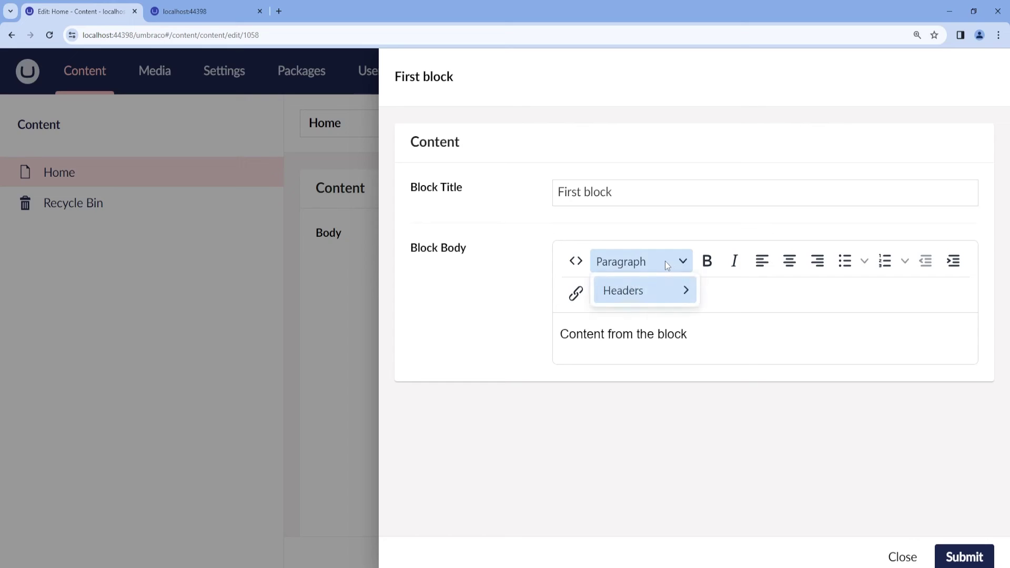
mouse_move(674, 293)
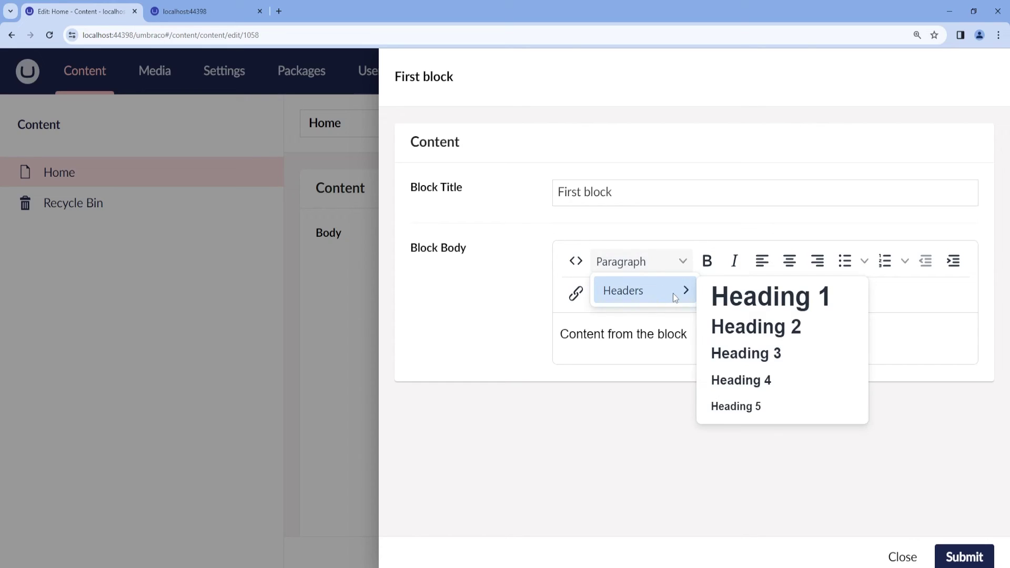
left_click(759, 360)
triple_click(666, 338)
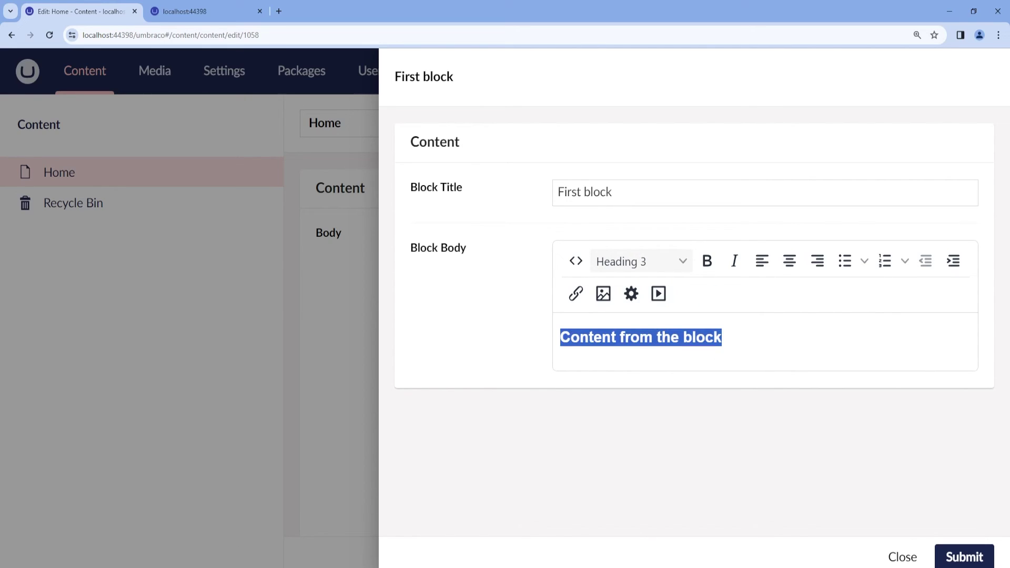
key("alt+Tab")
left_click(252, 341)
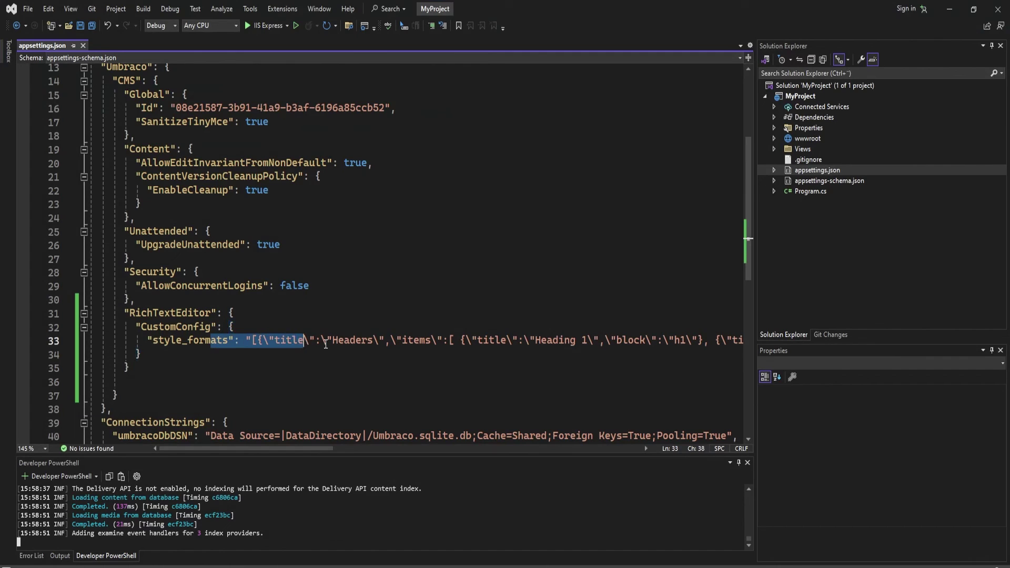